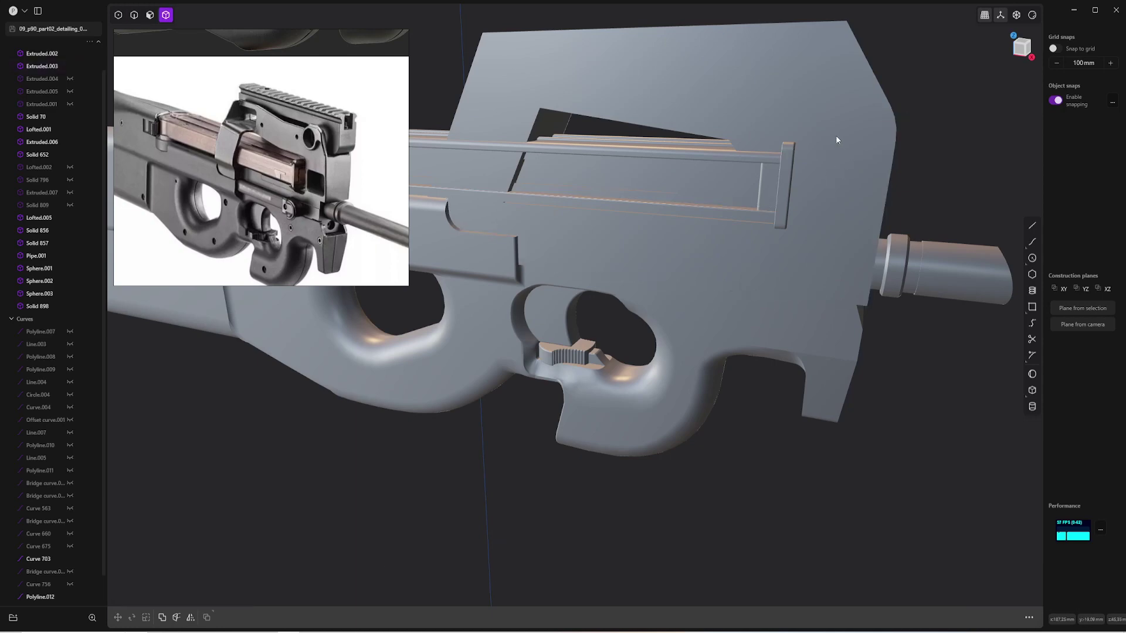
Draw a rectangle on the receiver cover's front face and round its corners
left_click(833, 81)
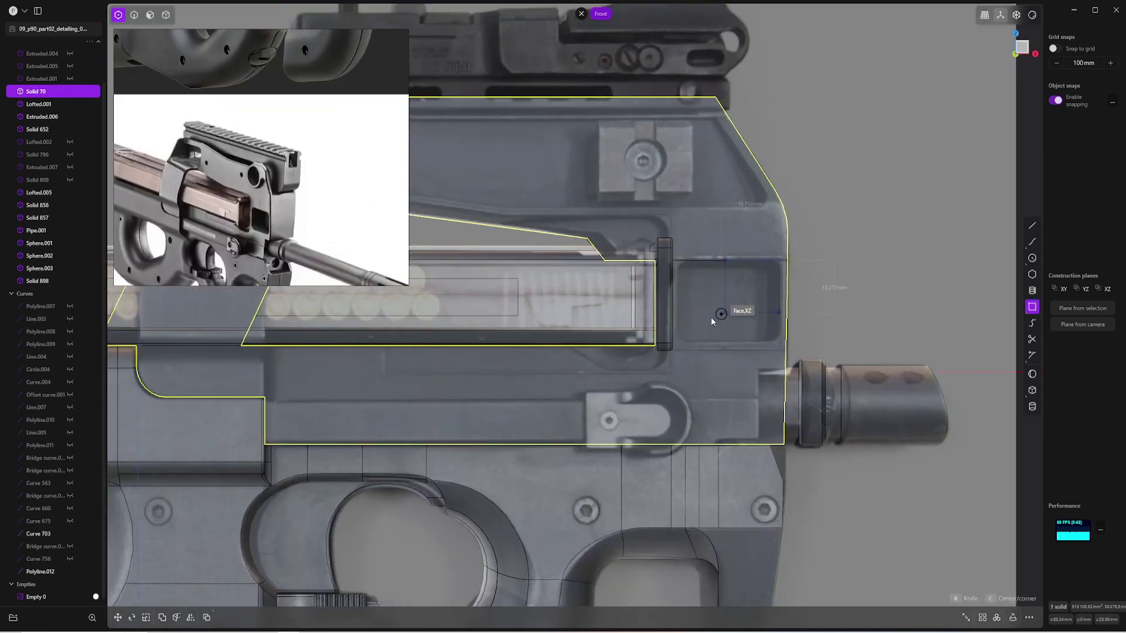
left_click(680, 342)
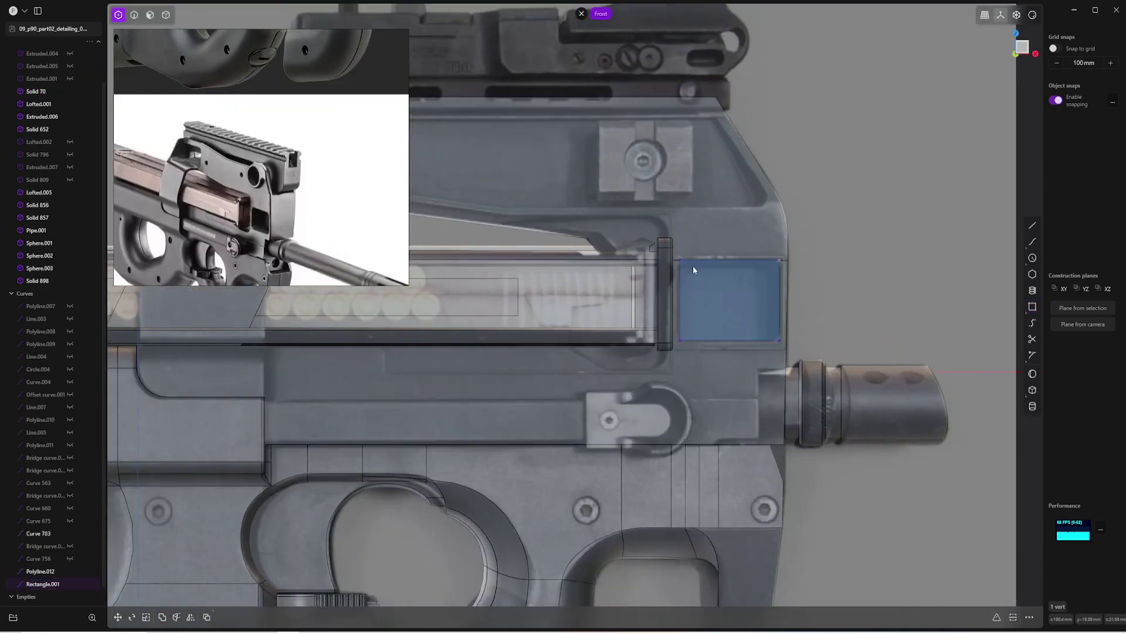
key("f")
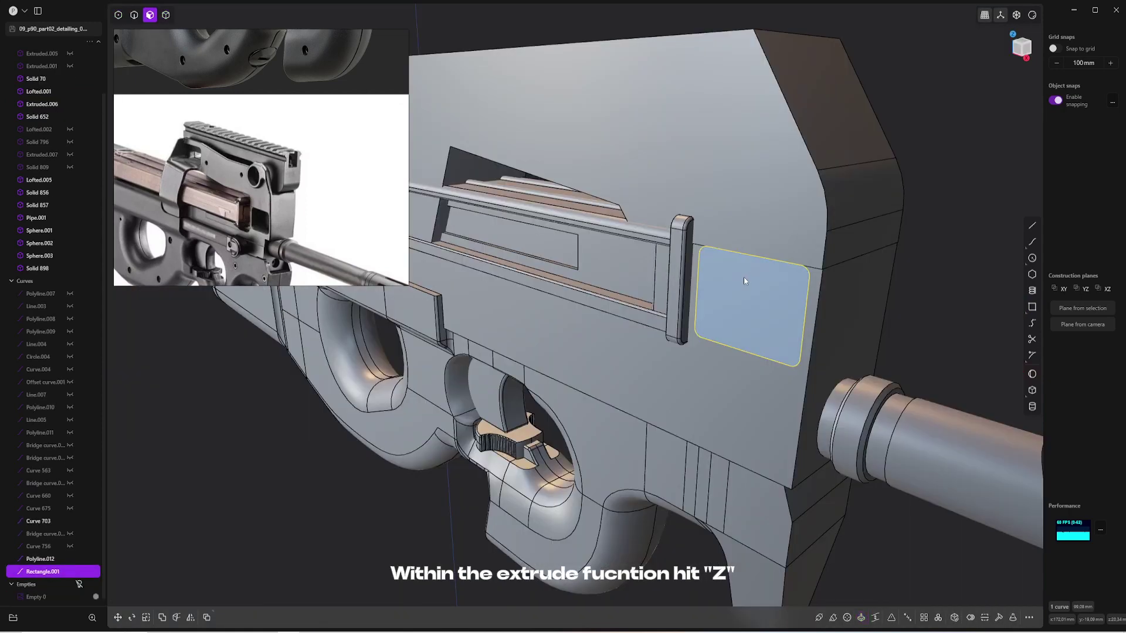
Extrude the rounded rectangle into the cover as a shallow recess cut
key("z")
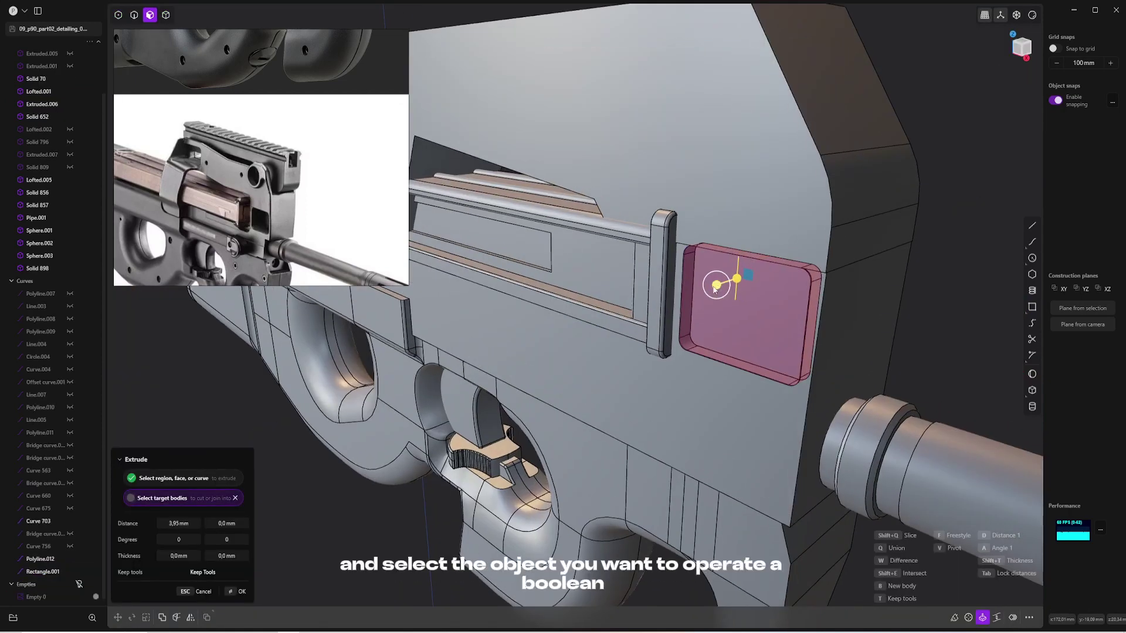
left_click(730, 283)
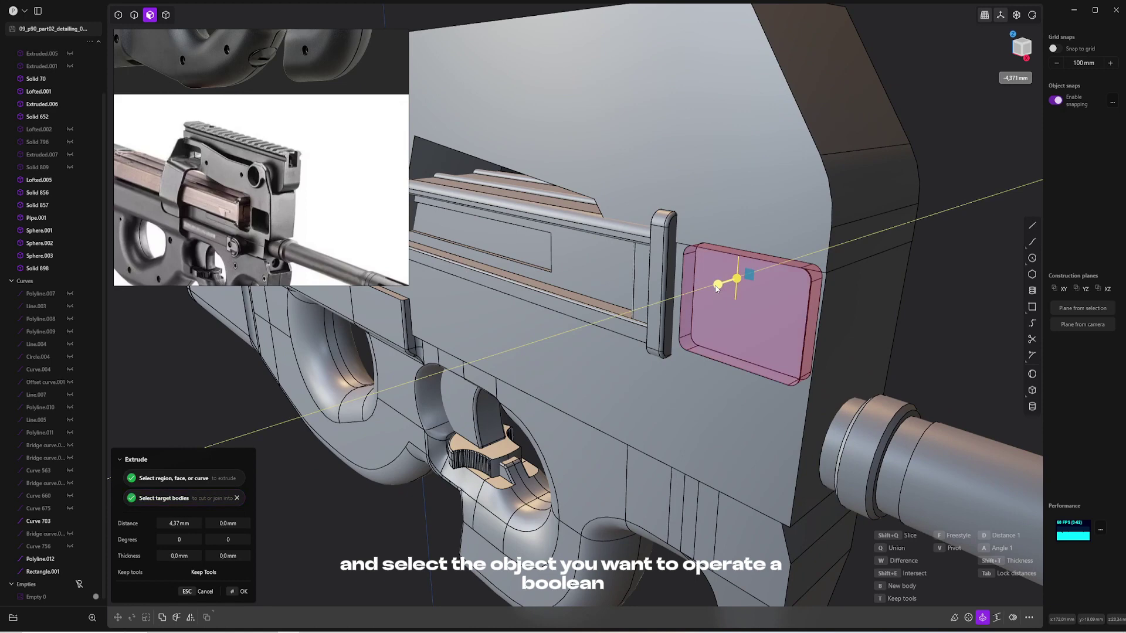
key("Return")
key("2")
scroll(741, 284, "up", 3)
middle_click_drag(741, 284, 825, 257)
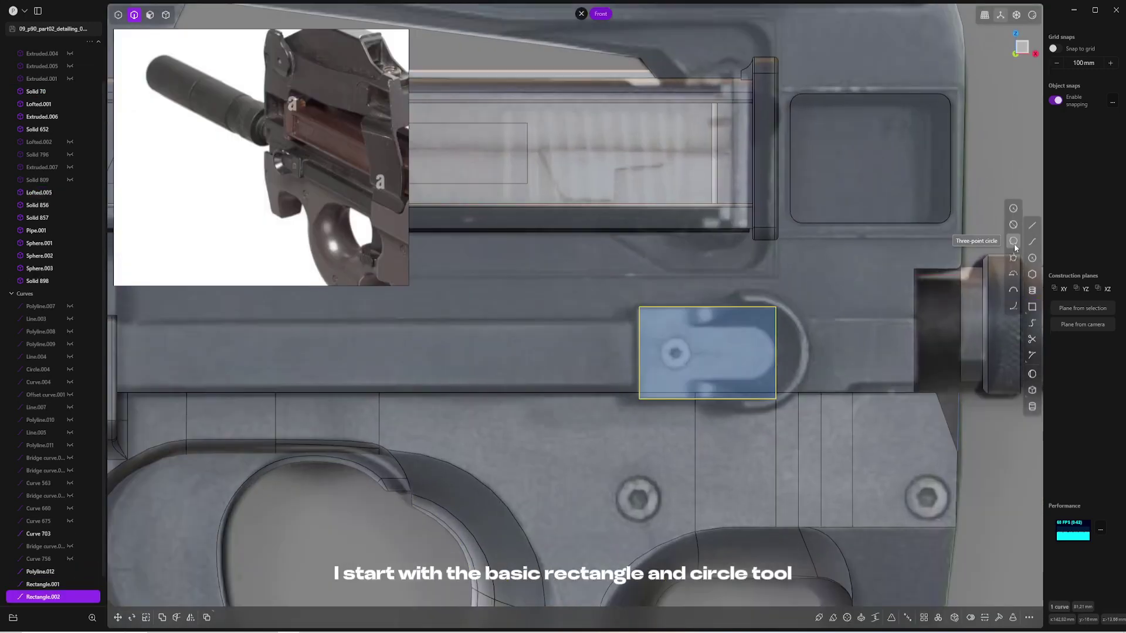
Add a circle over the rectangle's right end and a spline along its edge
key("c")
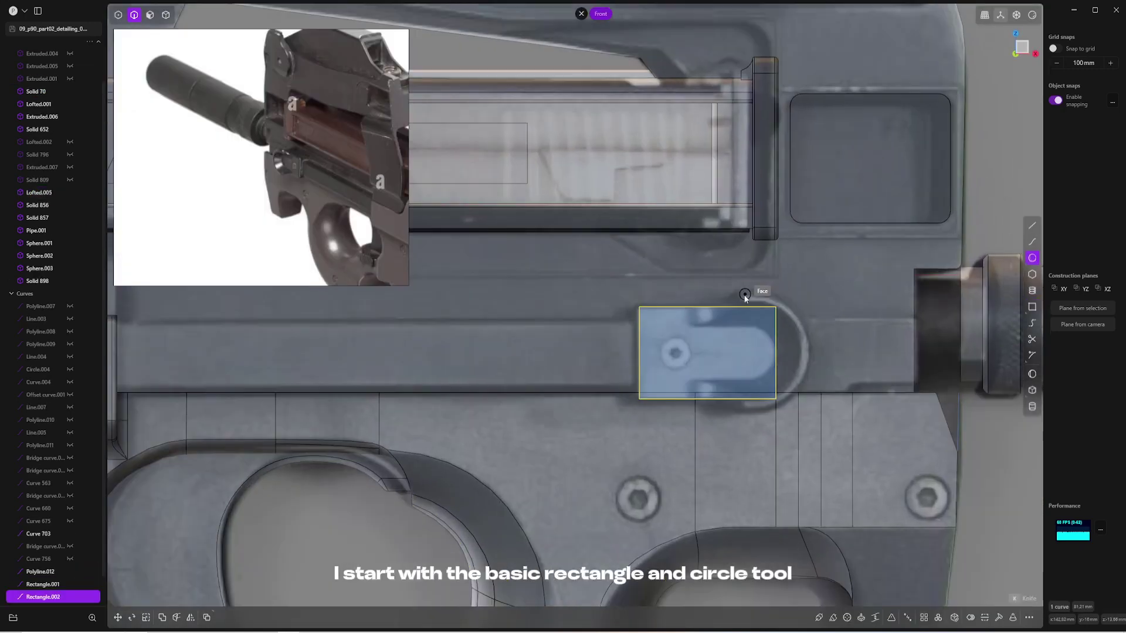
left_click(810, 350)
scroll(783, 317, "up", 5)
key("shift+c")
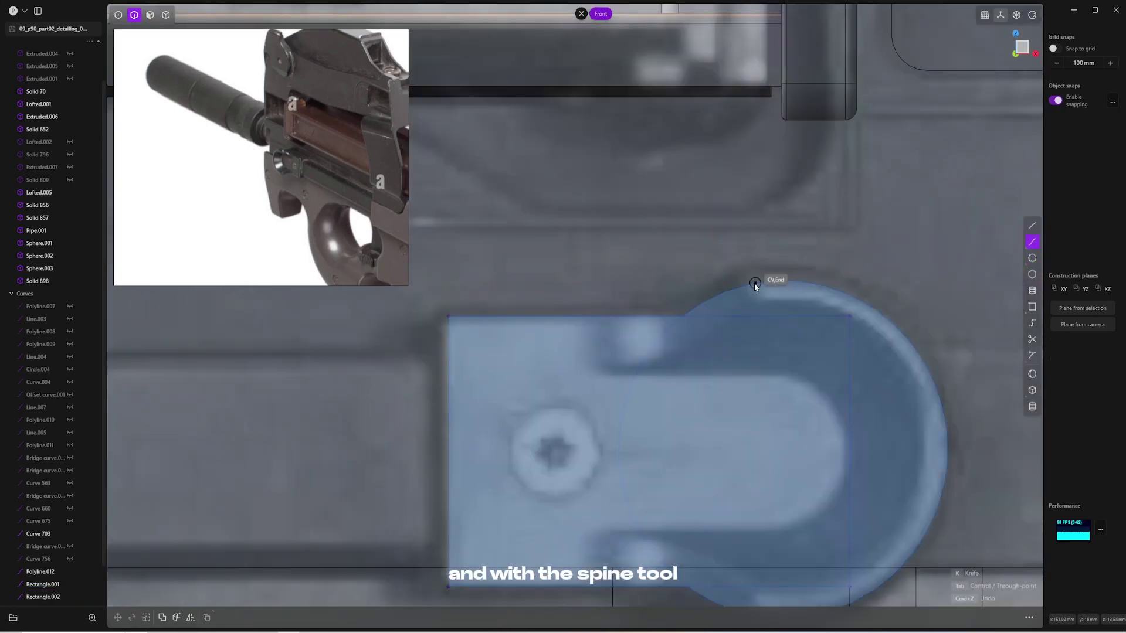
left_click(716, 294)
left_click(695, 304)
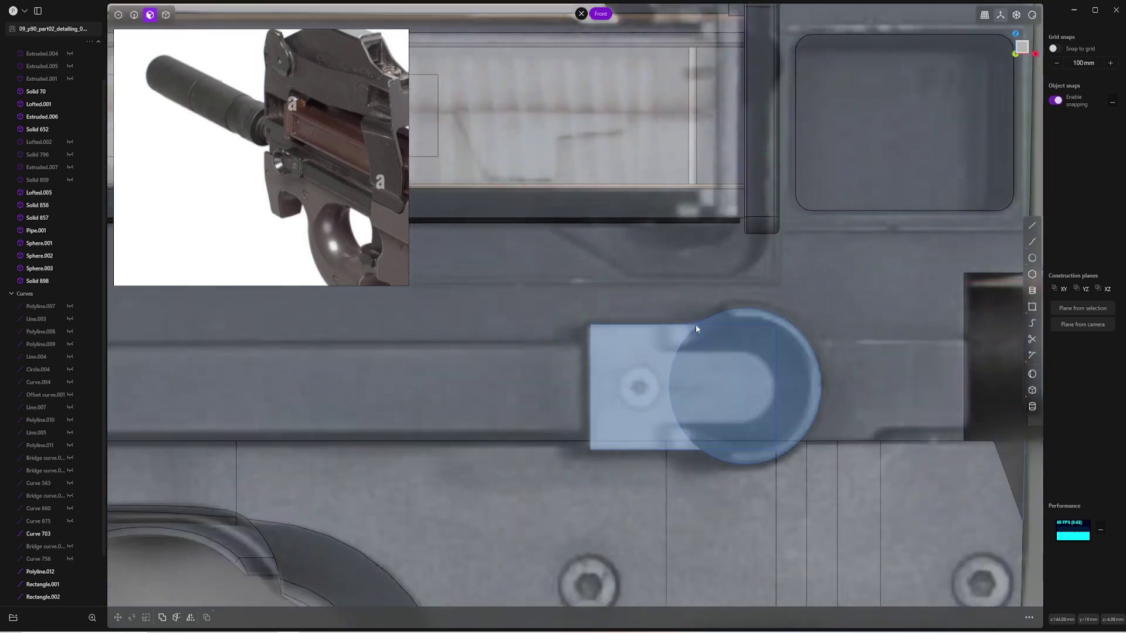
Extrude the combined rectangle-and-circle region into a solid block, then offset its top face
key("e")
middle_click_drag(749, 317, 700, 377)
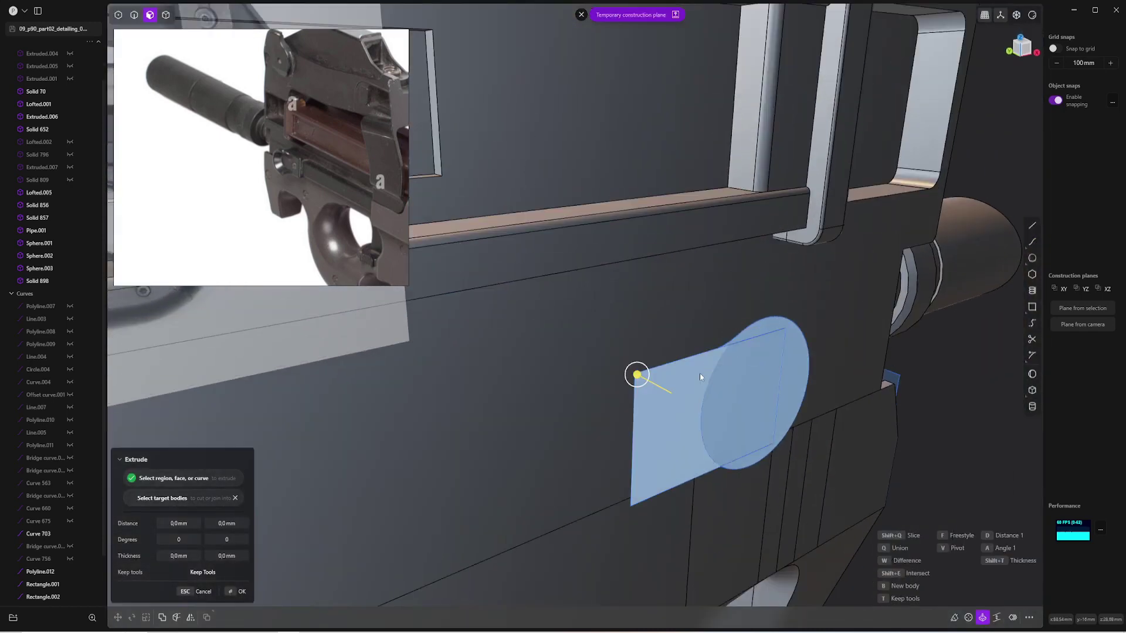
left_click_drag(699, 373, 661, 382)
key("Return")
left_click(740, 364)
key("o")
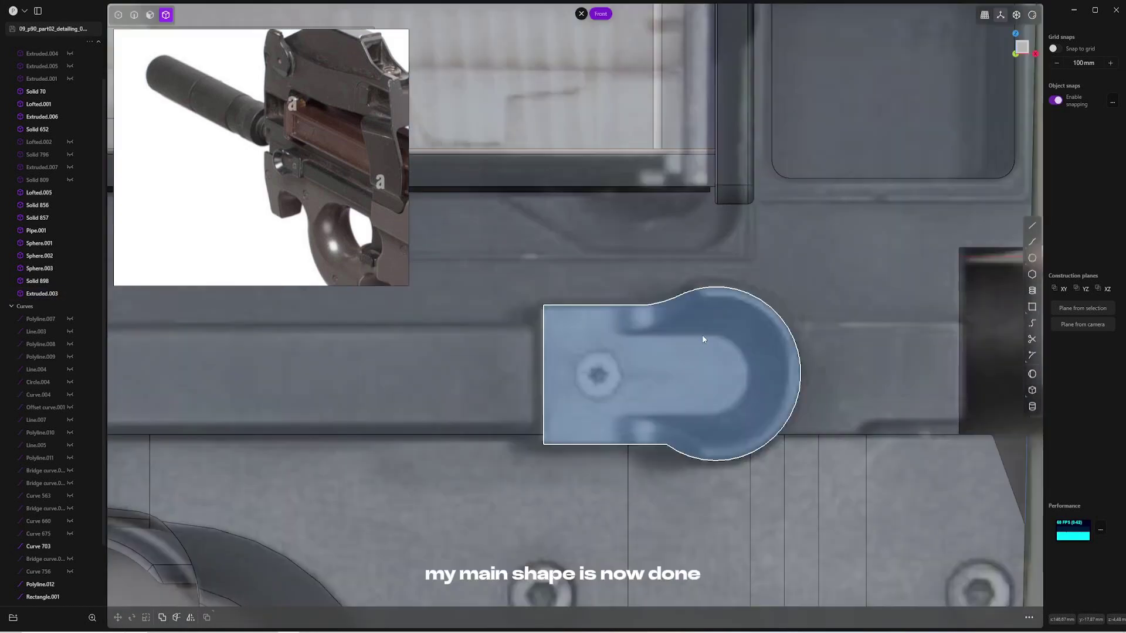
Move the circle and scale it down to about 0.82
key("2")
left_click(793, 318)
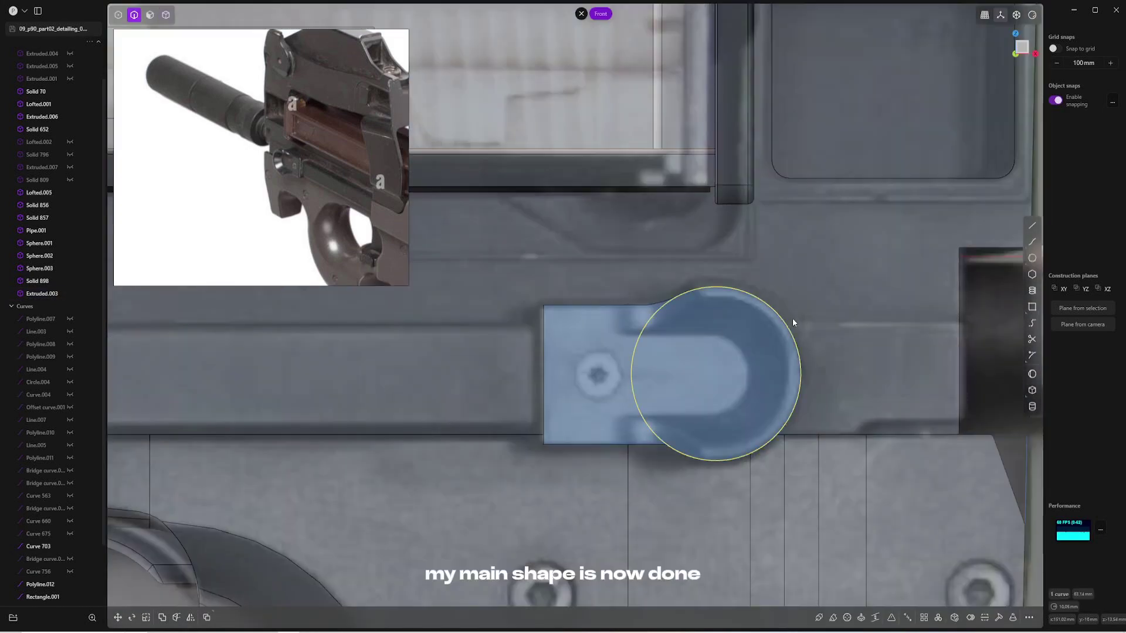
key("g")
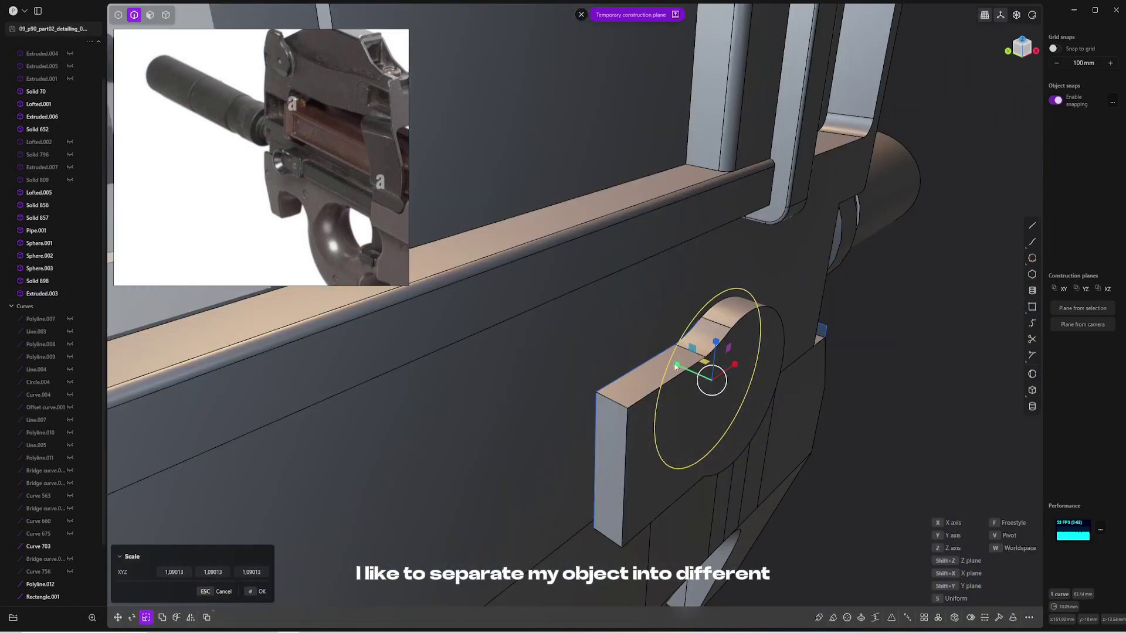
left_click_drag(692, 370, 703, 380)
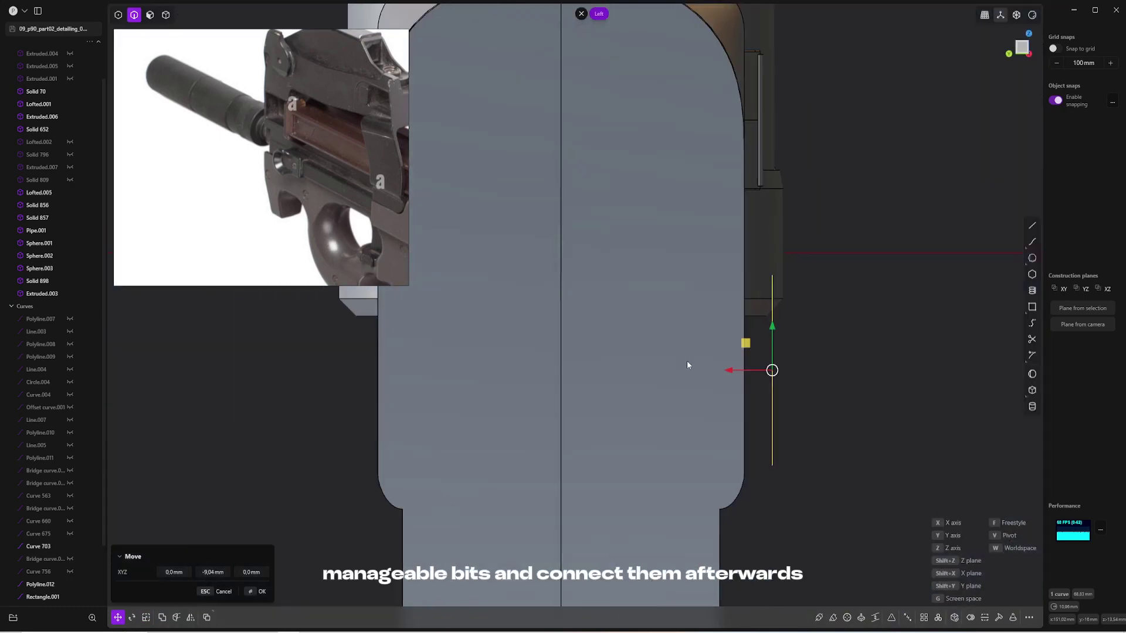
key("s")
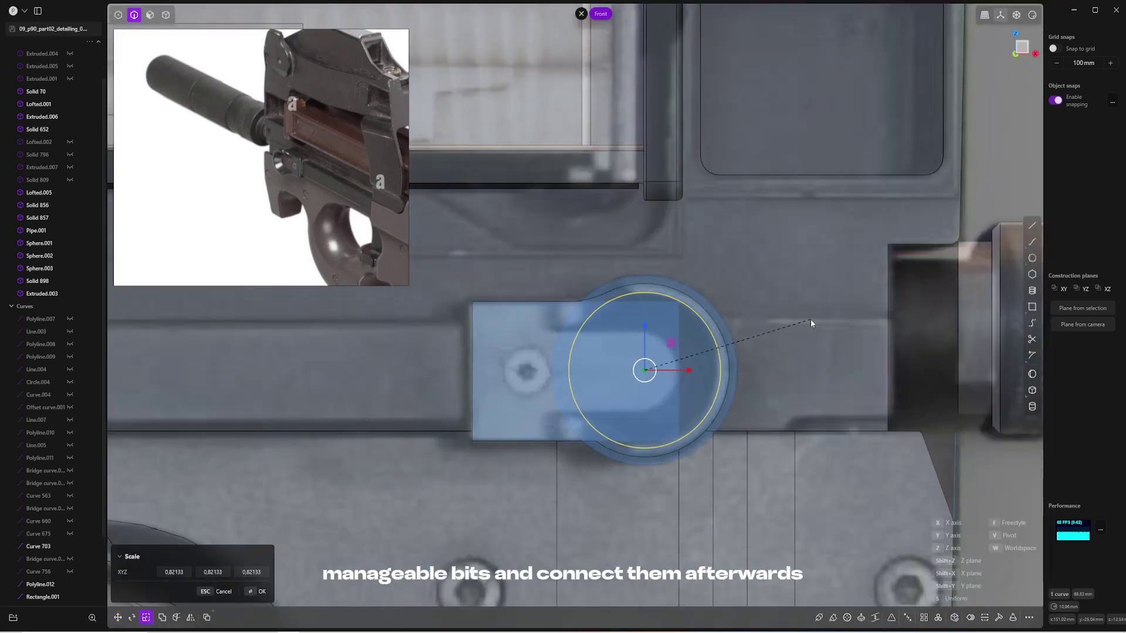
left_click(719, 350)
Shift the circle 5.31 mm along Y and start a line from its top intersection
middle_click_drag(786, 311, 763, 376)
key("g")
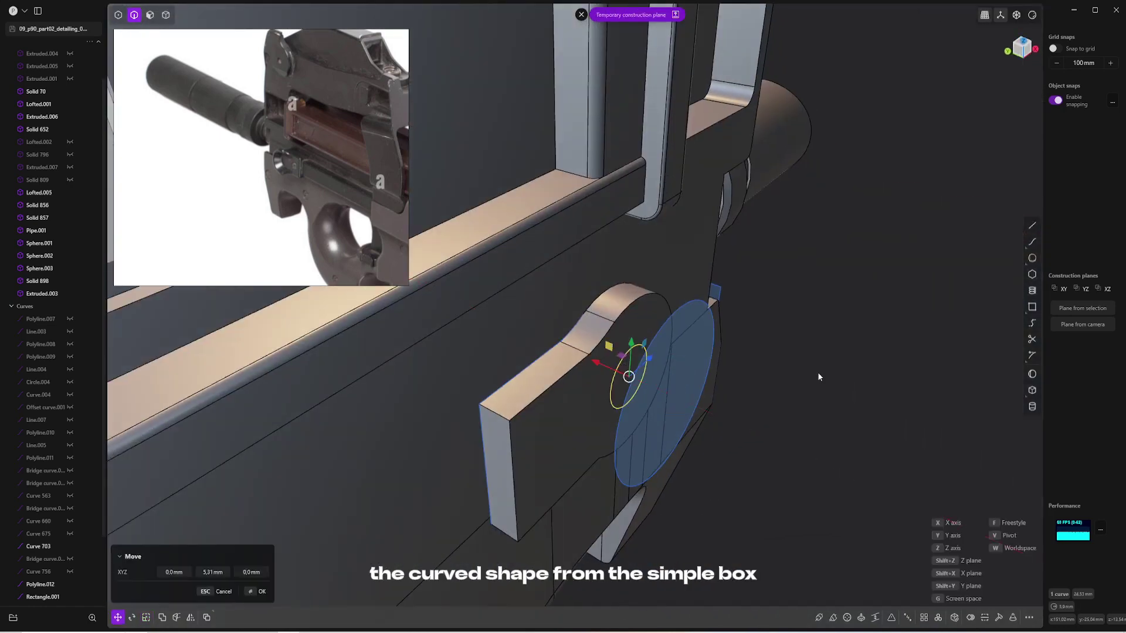
left_click(820, 377)
key("1")
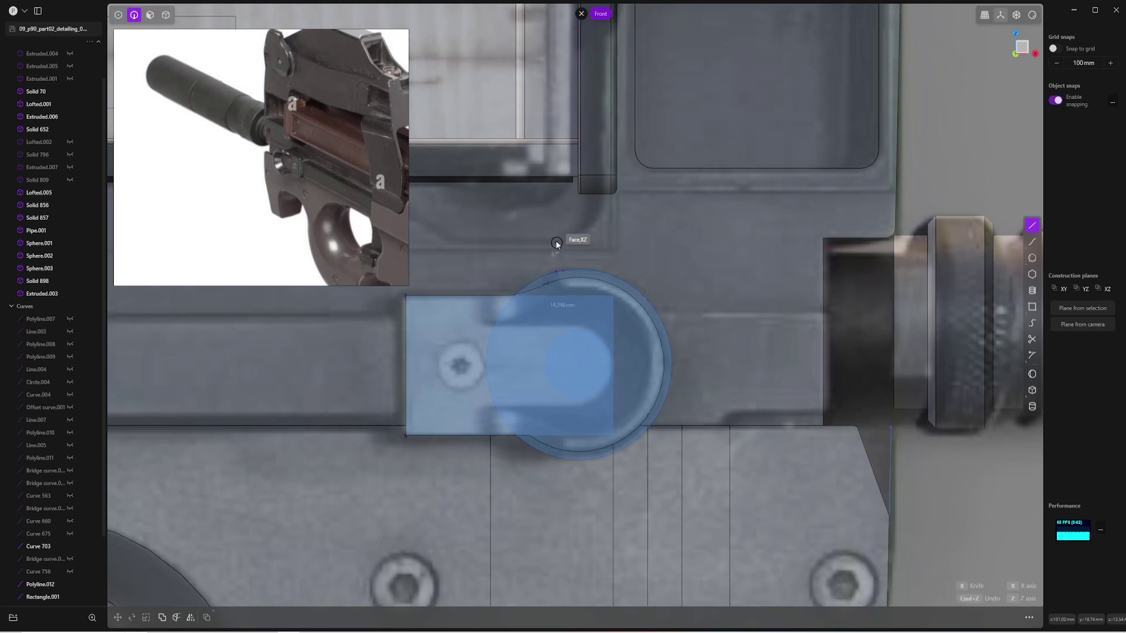
key("shift")
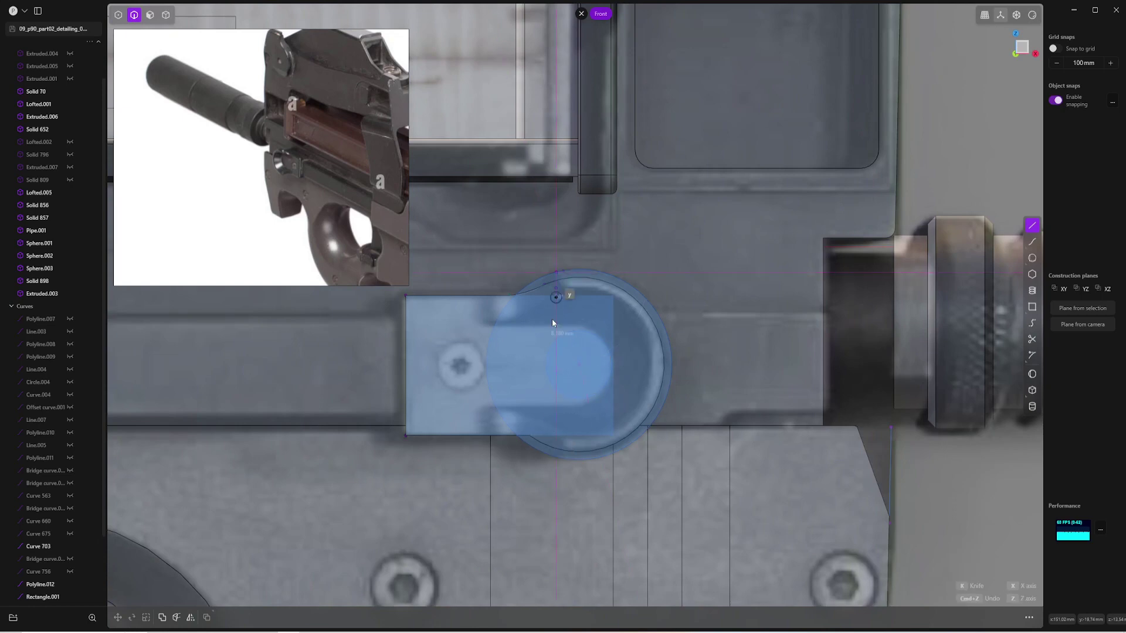
Finish the vertical line at the bottom intersection and offset the circle curve -3 mm
left_click(556, 458)
middle_click_drag(628, 396, 625, 348)
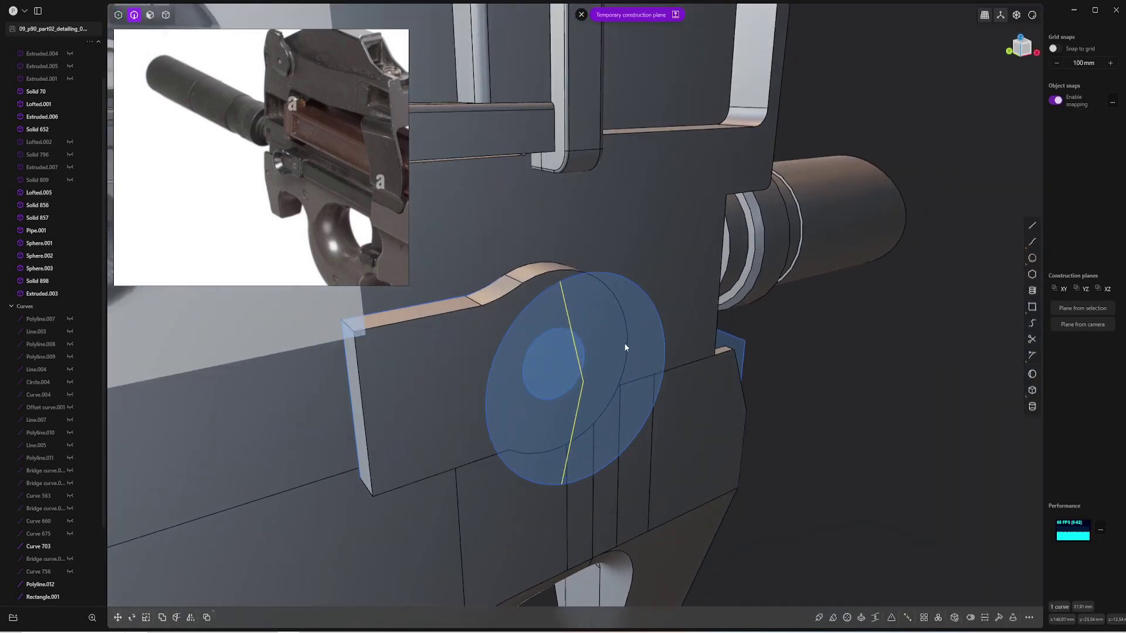
key("o")
key("KP_1")
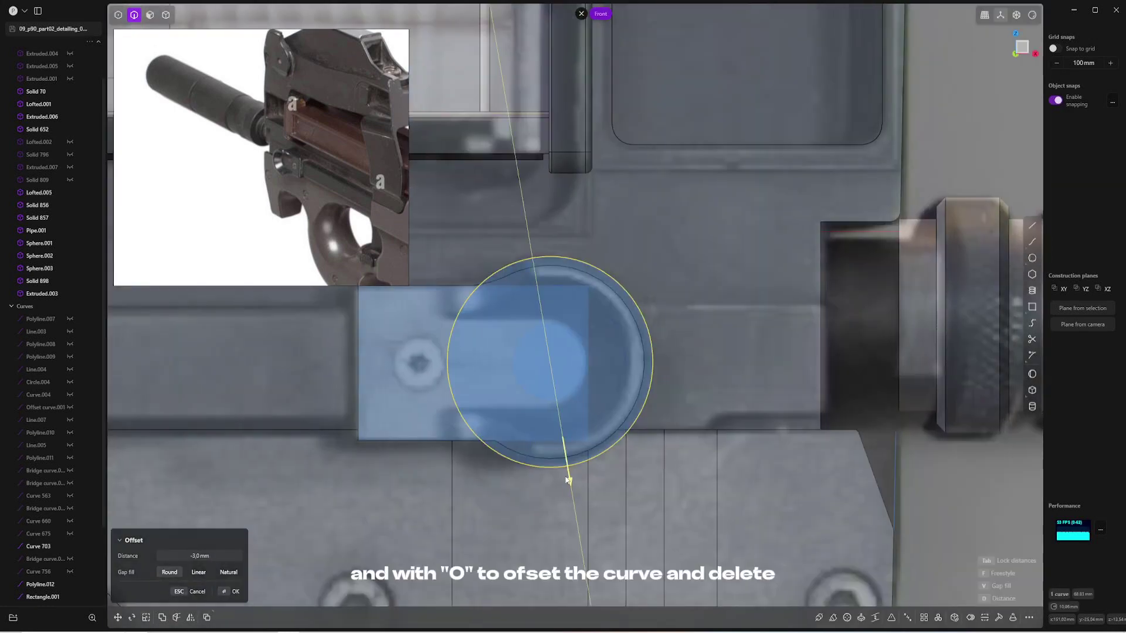
key("Return")
middle_click_drag(568, 487, 736, 348)
Trim away the extra curve segments around the offset arc
key("t")
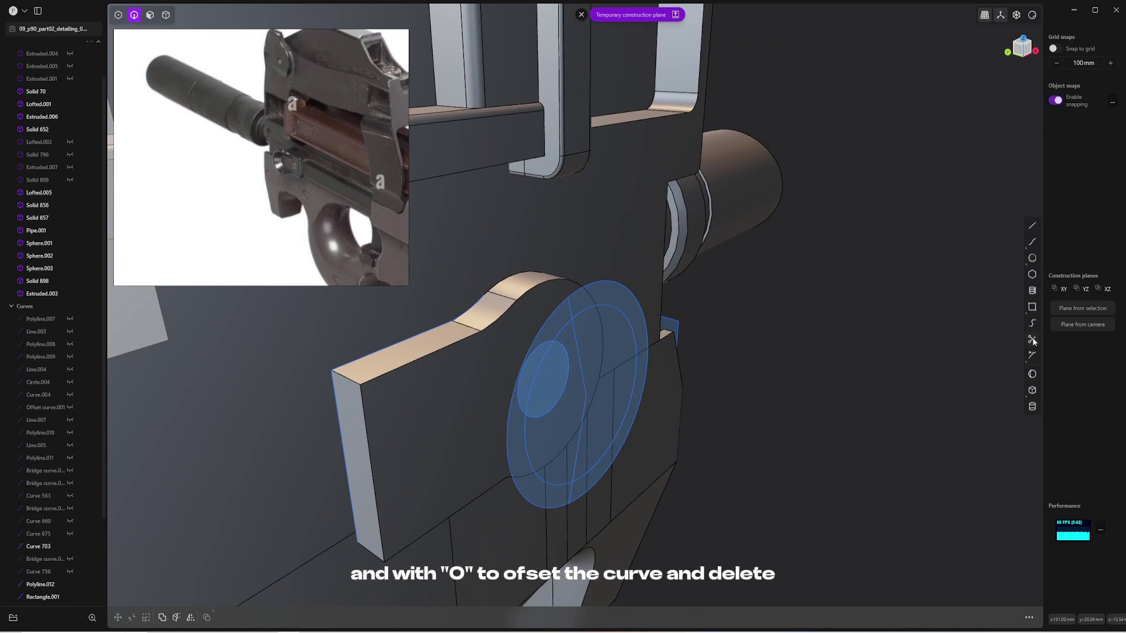
left_click(562, 338)
left_click(582, 416)
key("Return")
middle_click_drag(583, 420, 482, 322)
Loft two curved sheets along the arcs around the block's round end
key("l")
key("Return")
key("KP_1")
key("alt+x")
key("Return")
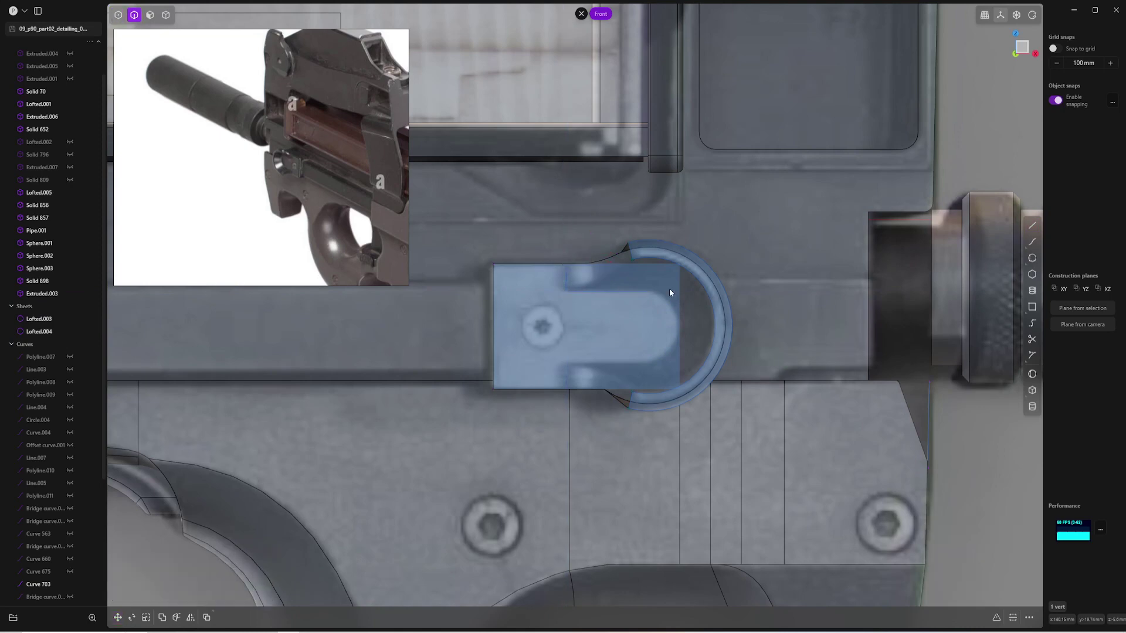
Draw a small circle and imprint it onto the Extruded.003 block
left_click(567, 284)
key("c")
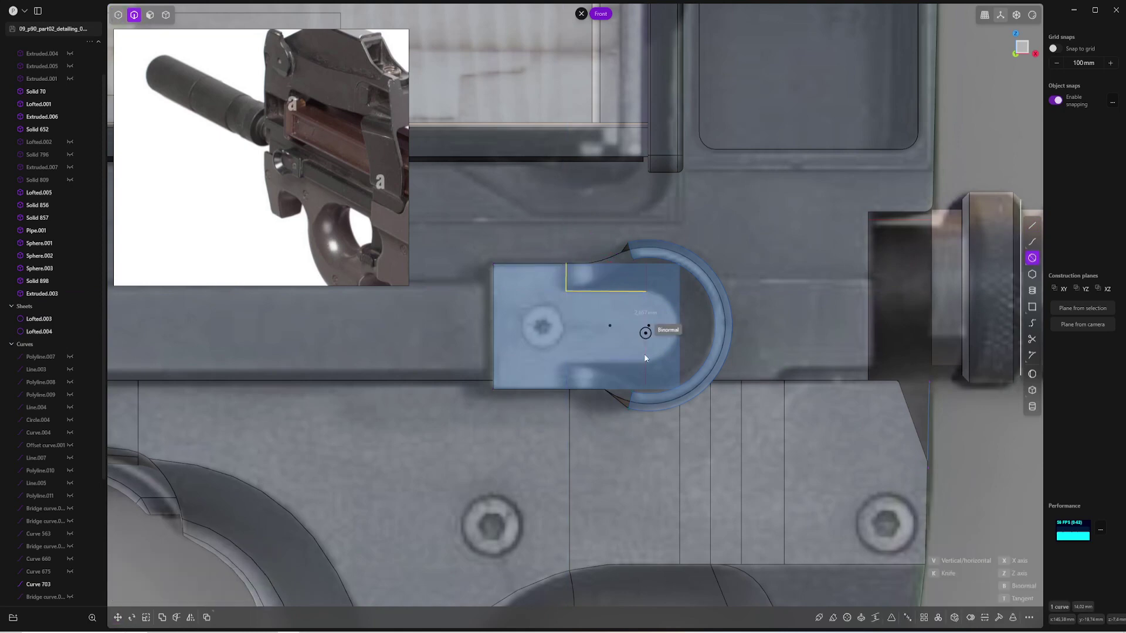
left_click(645, 359)
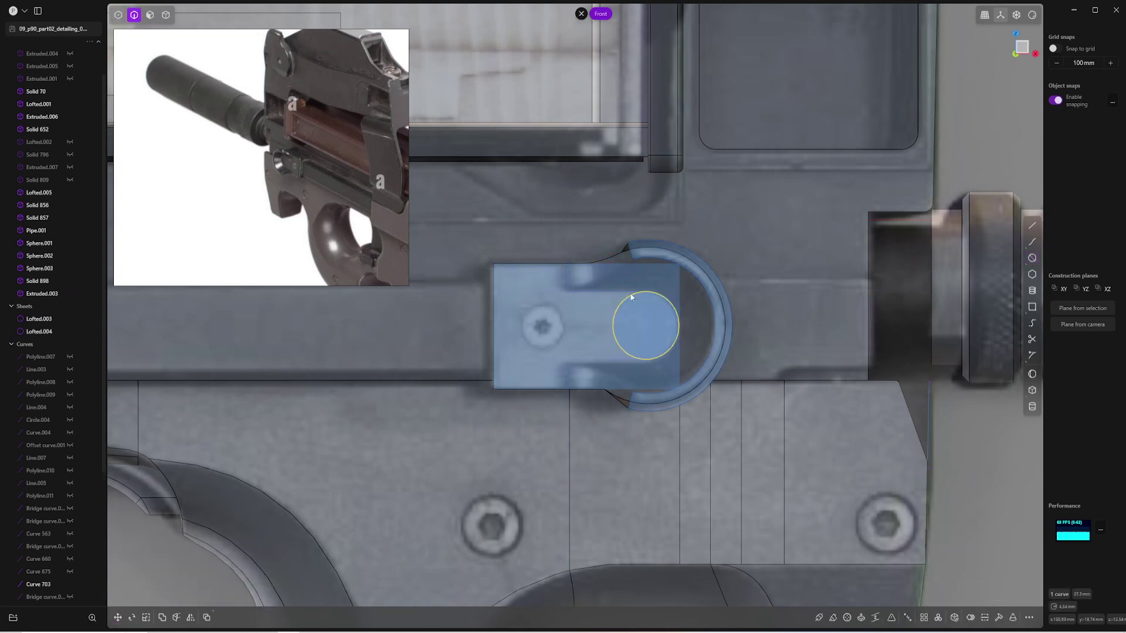
middle_click_drag(631, 297, 600, 332)
left_click(601, 332)
key("KP_1")
key("i")
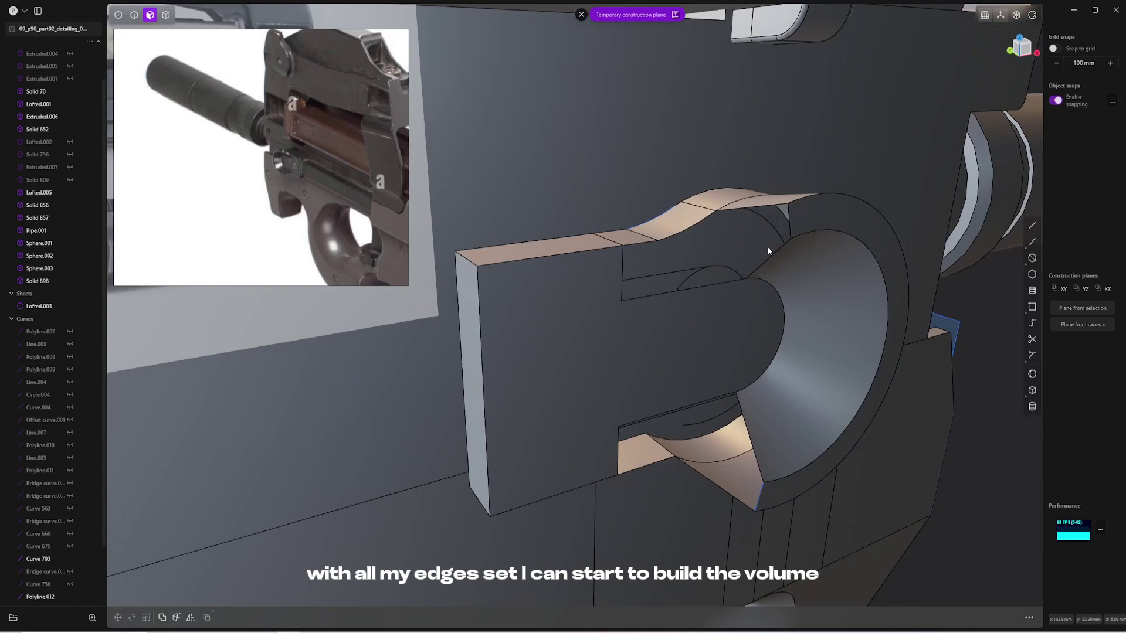
Extend the sheet edge, loft a new sheet over the bracket top, and patch the remaining hole
key("e")
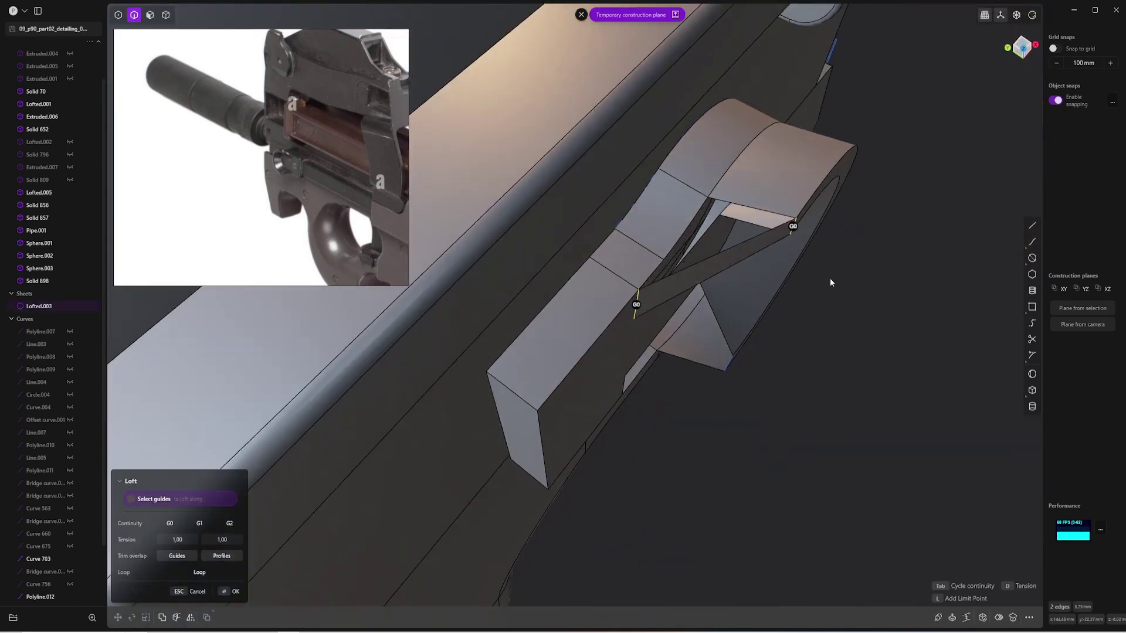
key("Return")
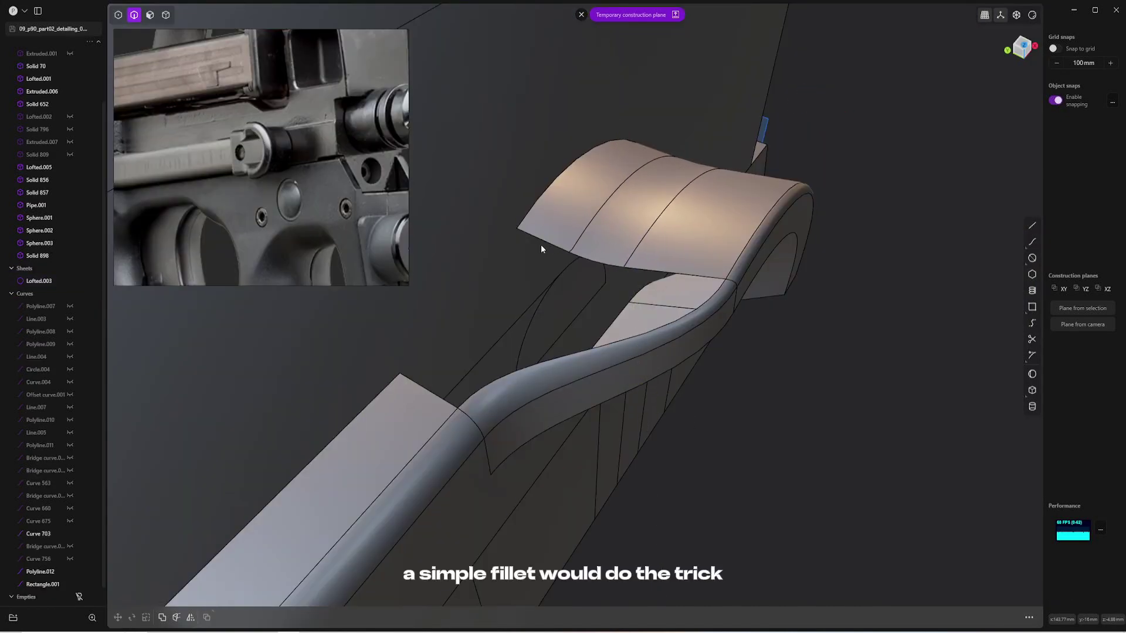
left_click(541, 244)
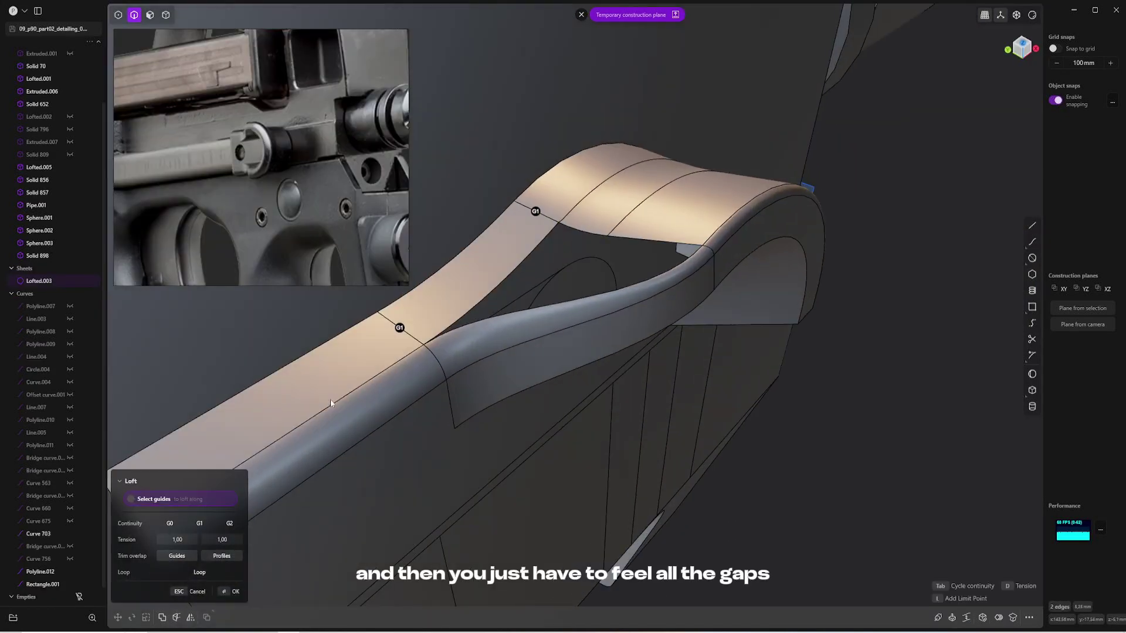
key("Return")
left_click(572, 189)
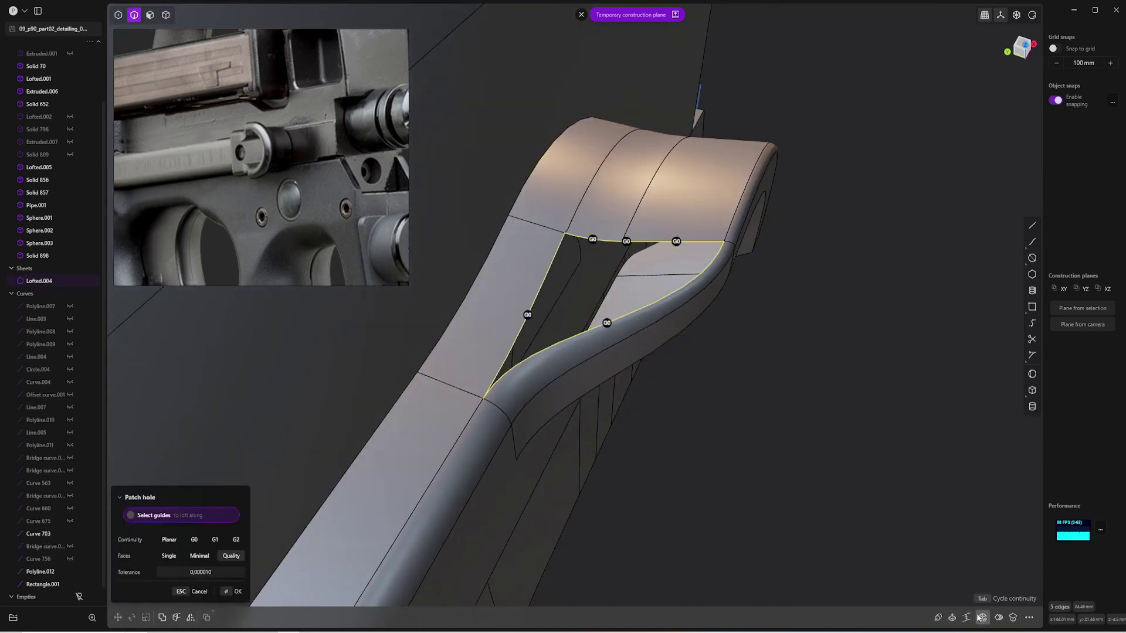
middle_click_drag(631, 249, 624, 249)
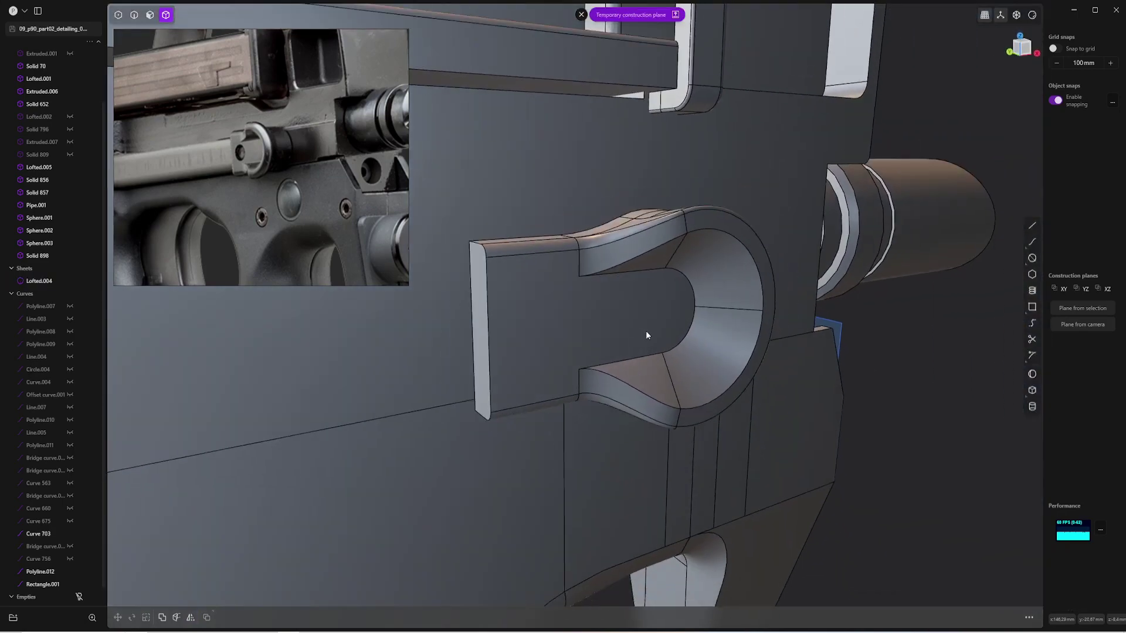
Extrude a rectangular plate, shift it 0.973 mm, and fillet the screw hole rim -0.614 mm
middle_click_drag(645, 334, 926, 393)
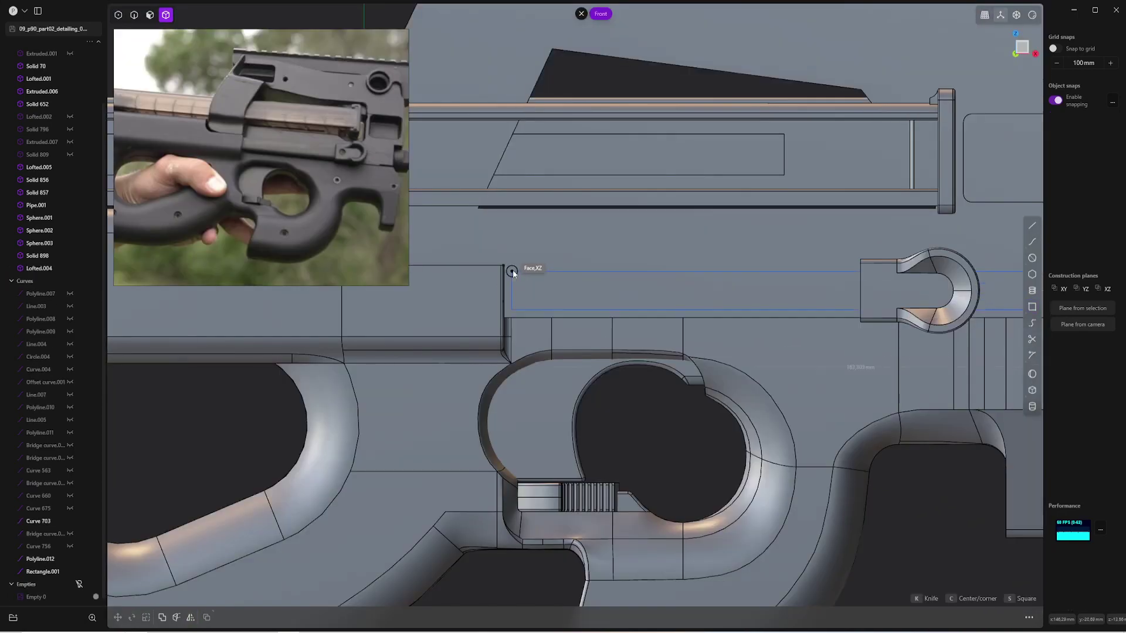
left_click(502, 269)
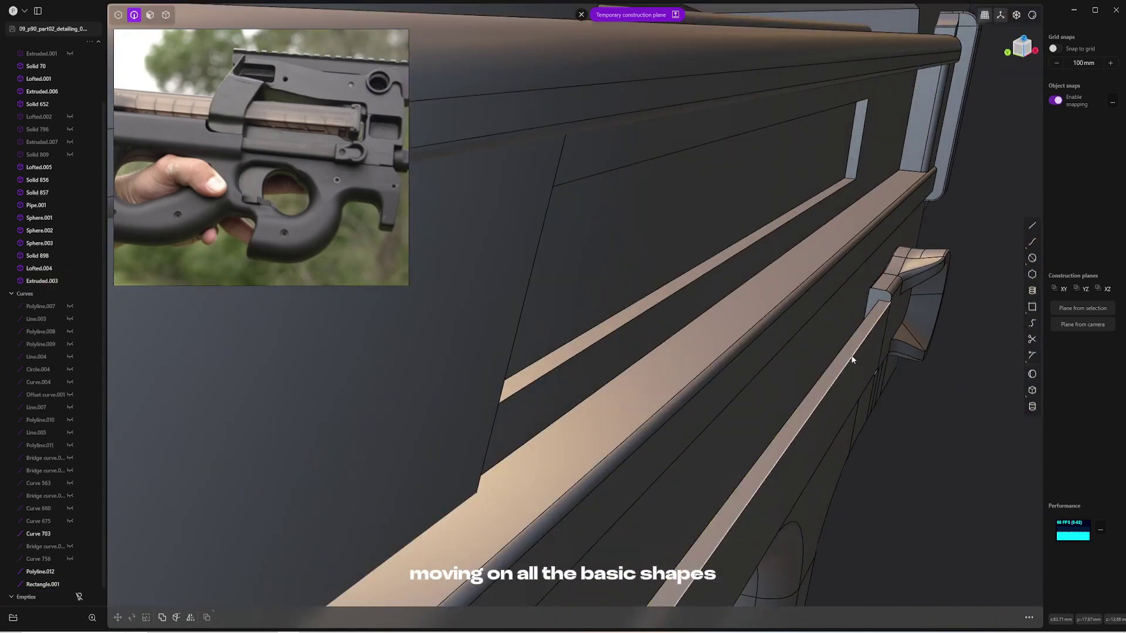
key("g")
left_click_drag(767, 394, 775, 387)
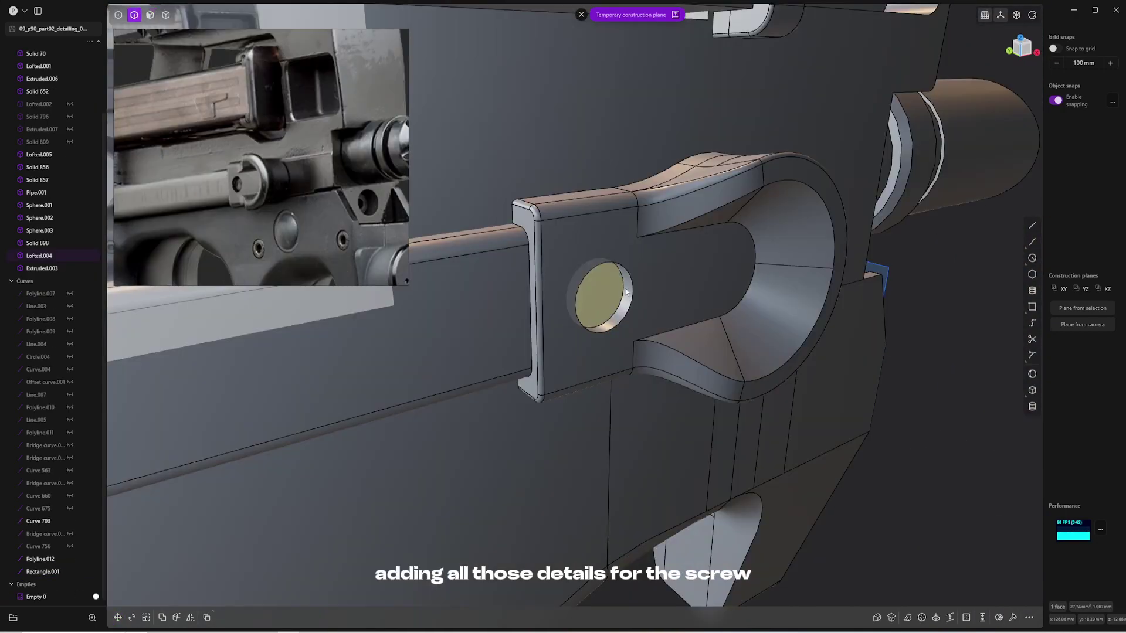
key("f")
left_click_drag(623, 296, 624, 288)
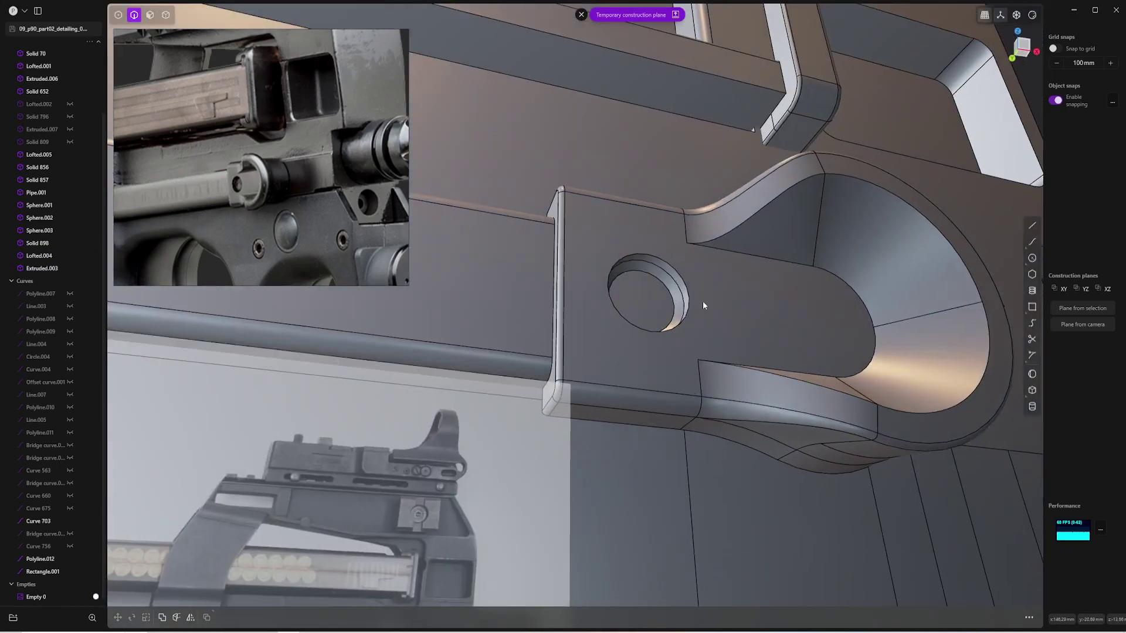
Place a sphere (Sphere.004) in the bracket hole as the screw head
key("shift+s")
left_click(643, 300)
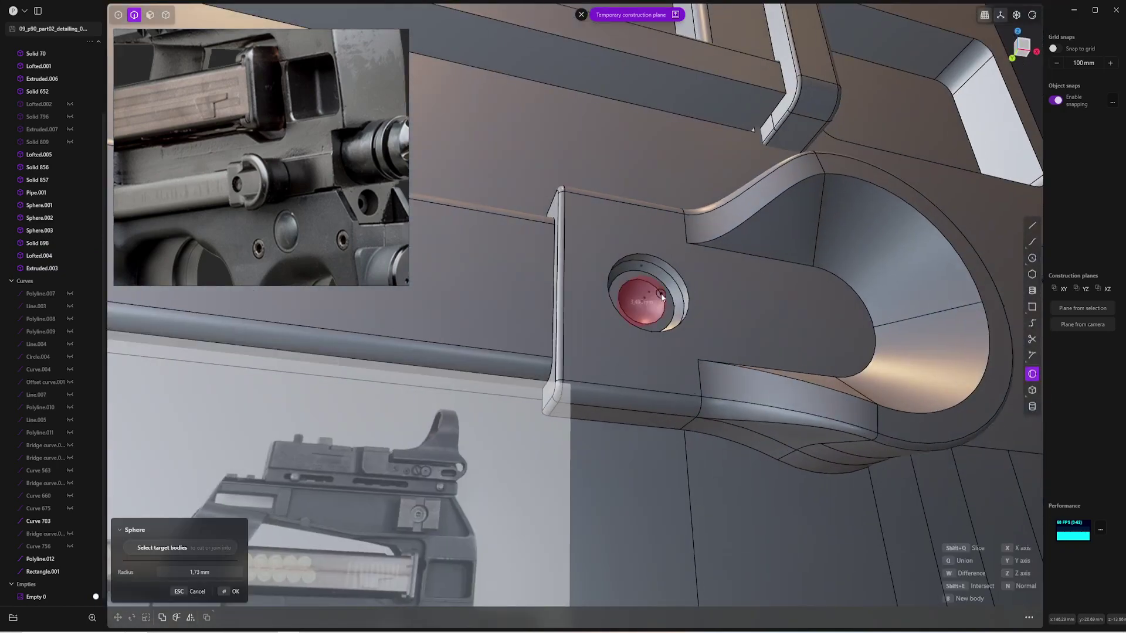
key("Return")
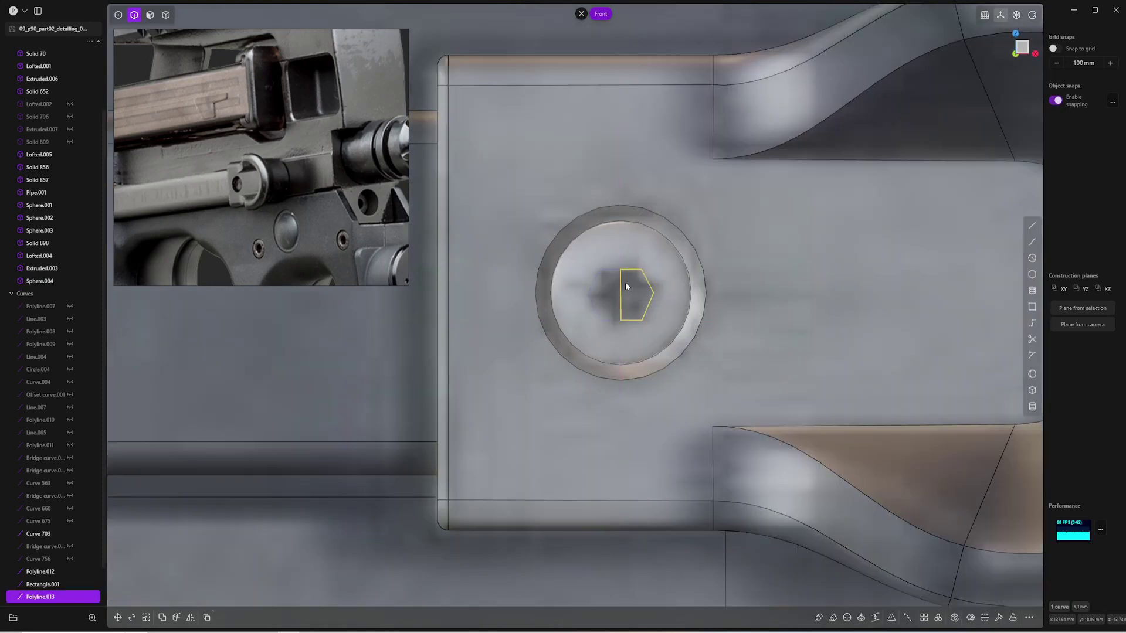
Imprint a hexagon onto the screw head and offset it about -0.58 mm as a socket
left_click(625, 282)
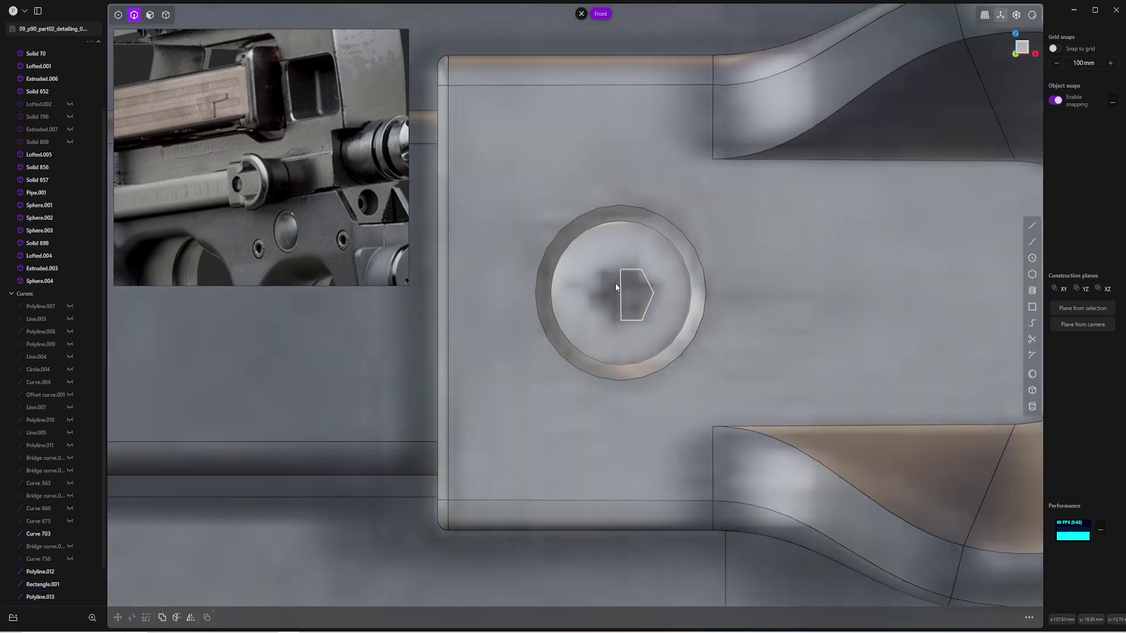
key("g")
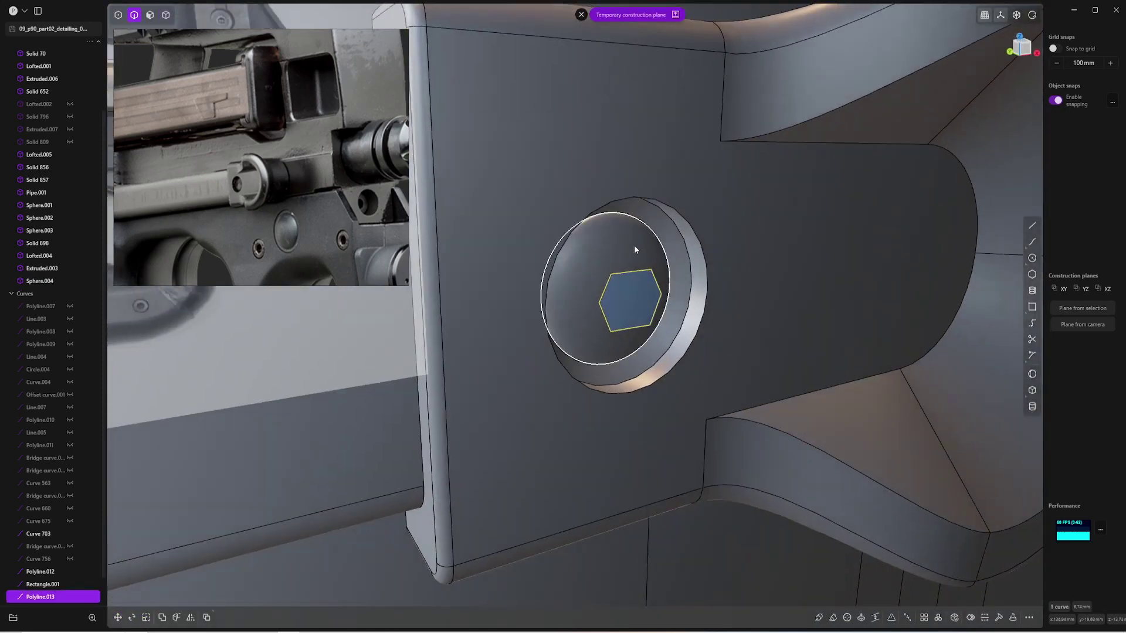
left_click(632, 251)
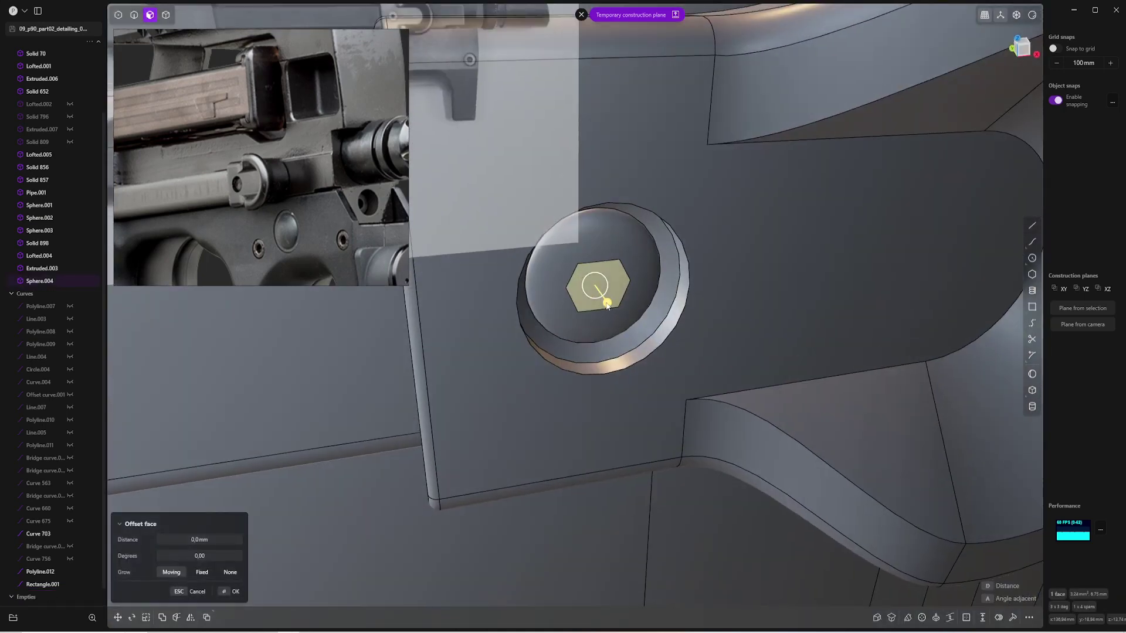
left_click_drag(599, 293, 602, 296)
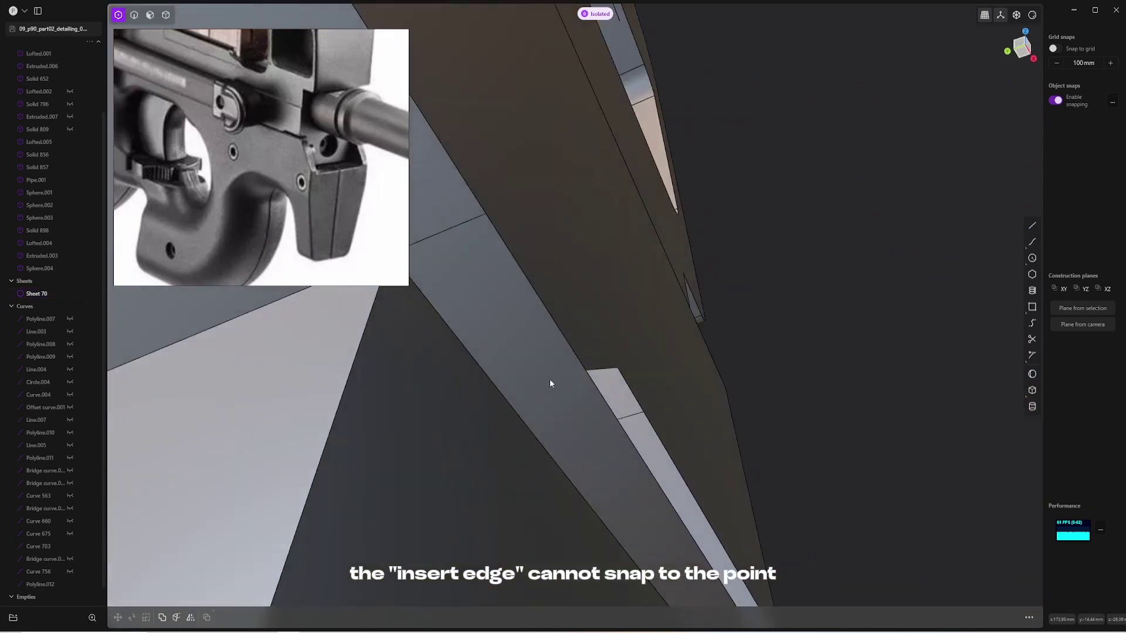
Loft a slanted strip (Lofted.003) between the two edges across the step between blocks
key("o")
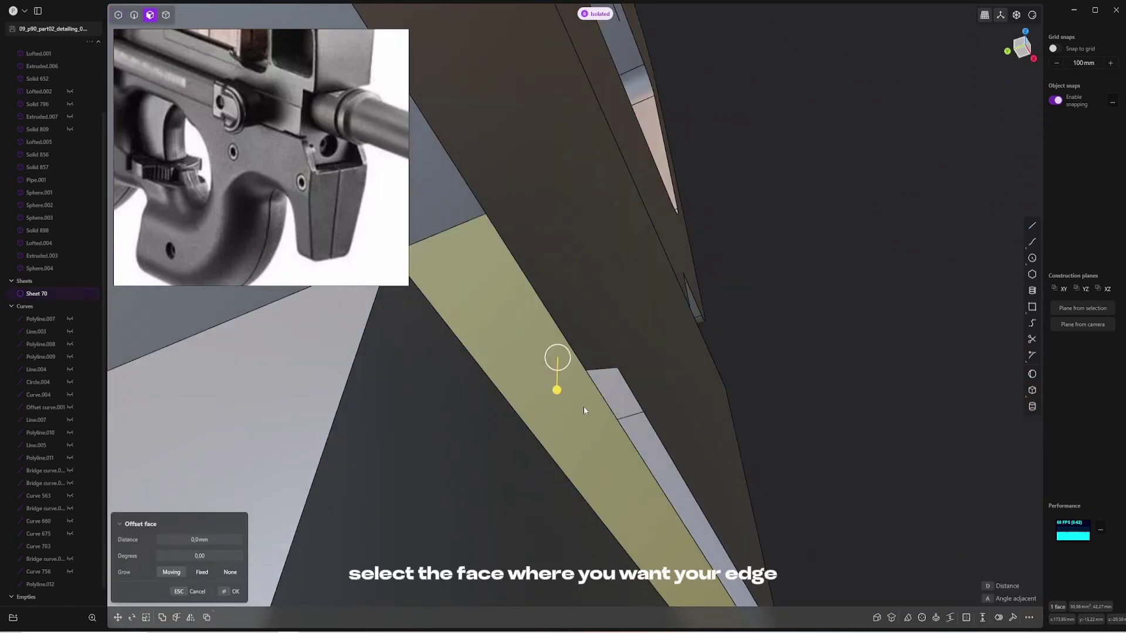
key("Escape")
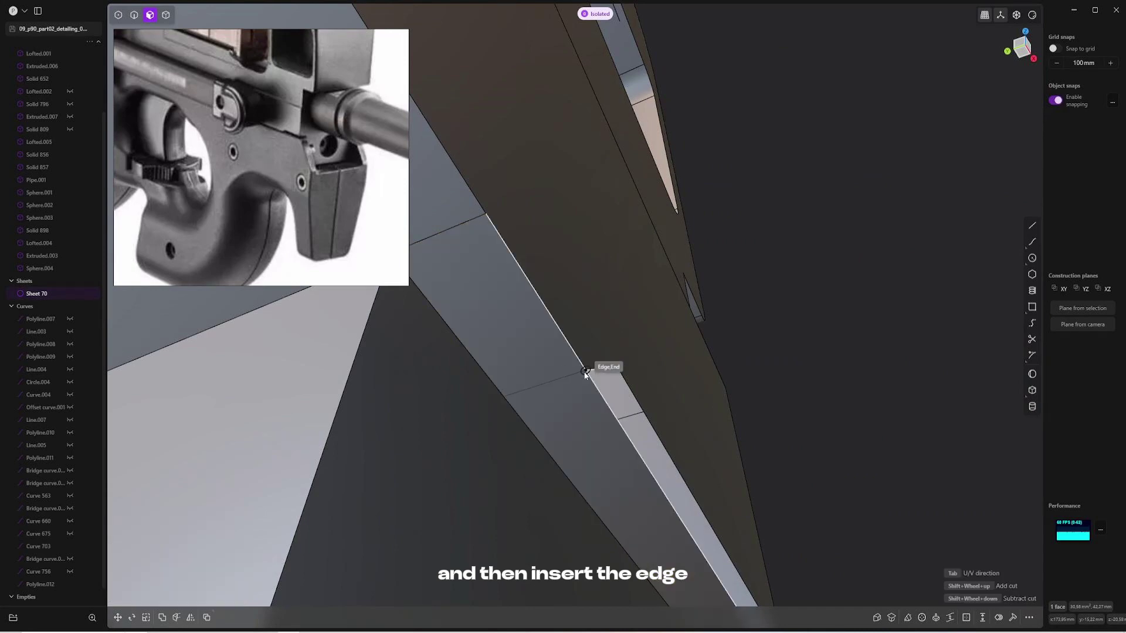
middle_click_drag(585, 411, 613, 394)
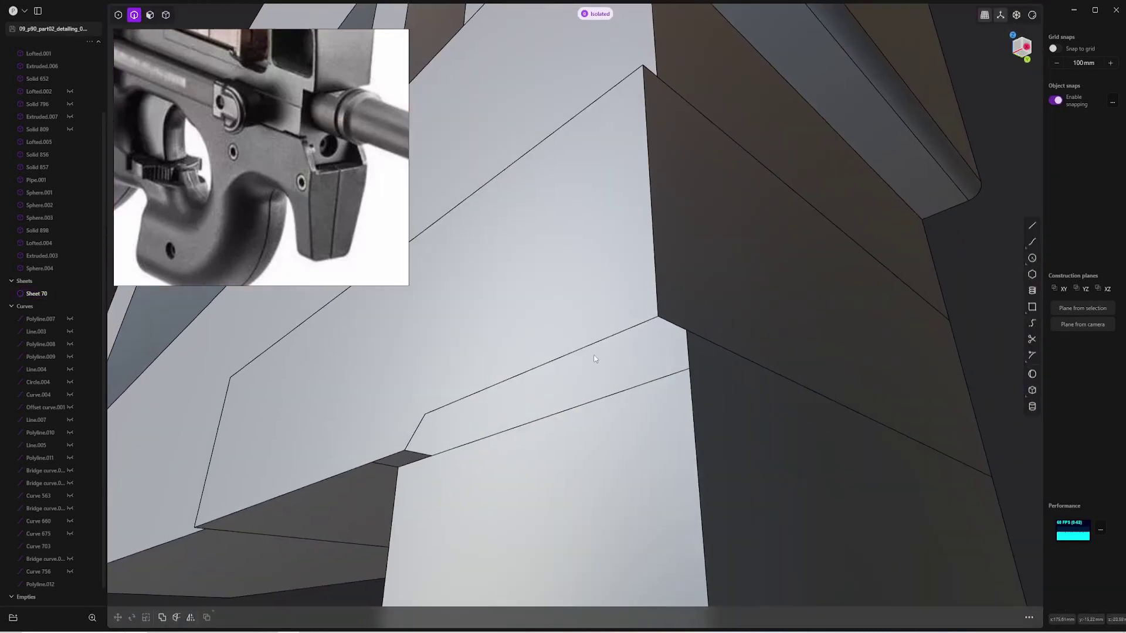
key("l")
key("Return")
Patch both triangular openings at the strip's ends to close it into a solid
key("4")
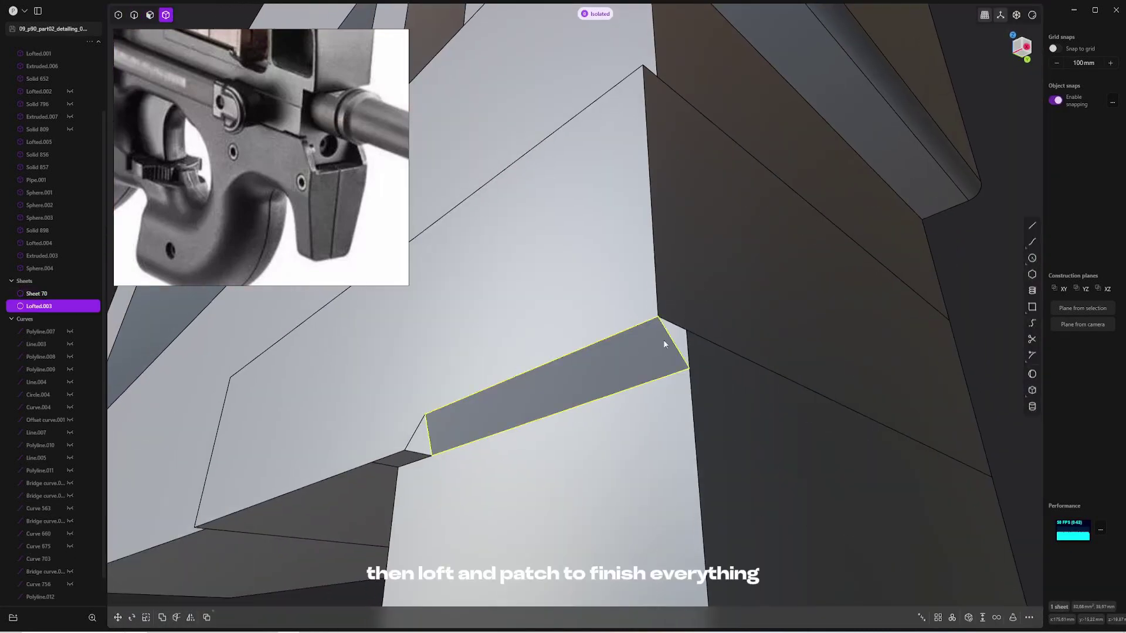
key("2")
left_click(675, 323)
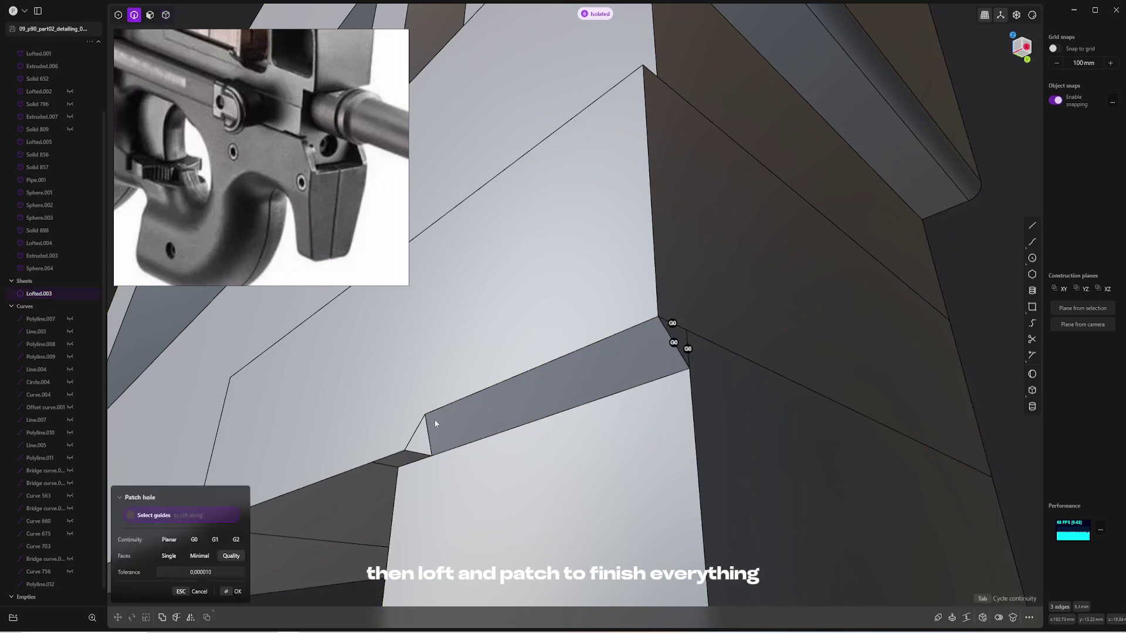
key("Return")
left_click(418, 433)
key("Return")
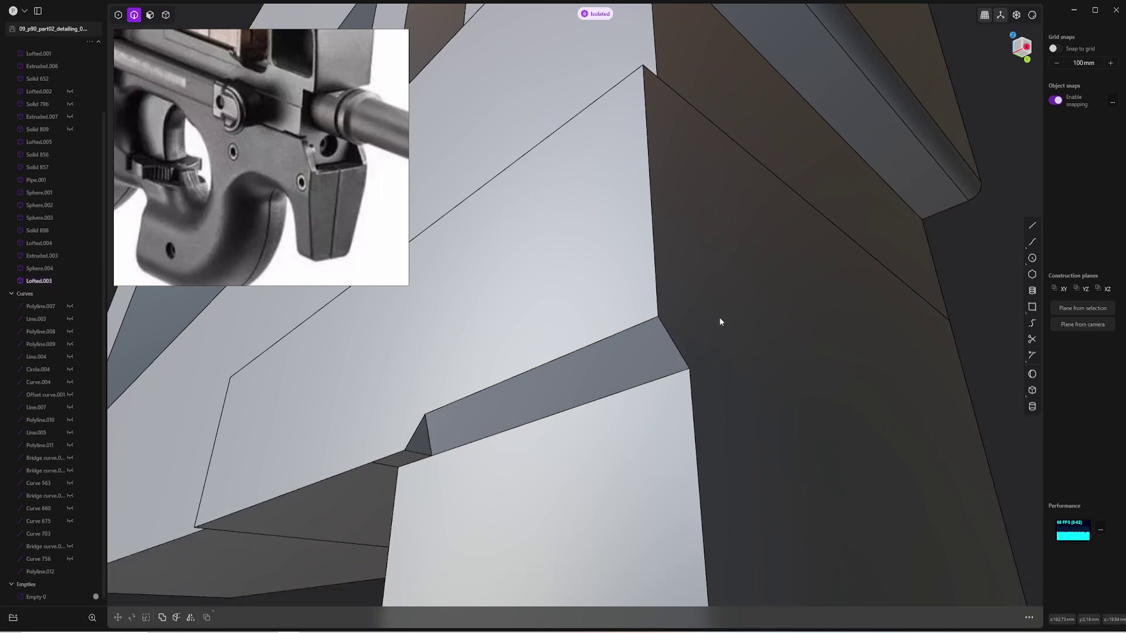
middle_click_drag(721, 319, 590, 26)
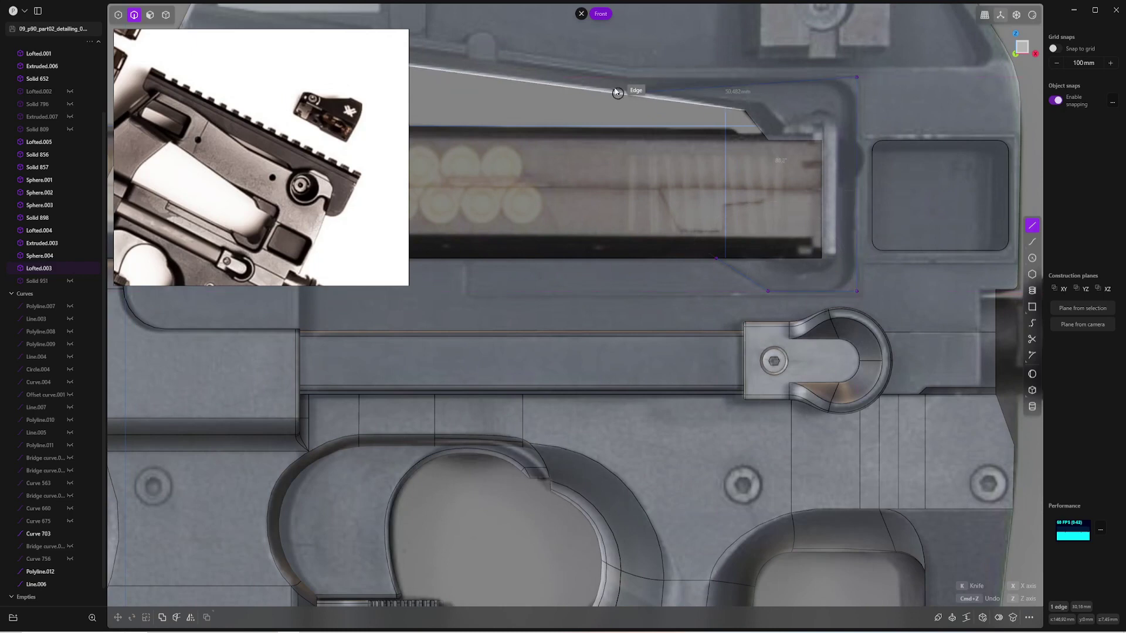
Fillet the cover outline's corners, trim the curves, and add a straight line Line.006 along the edge
key("1")
key("f")
key("Return")
key("2")
key("c")
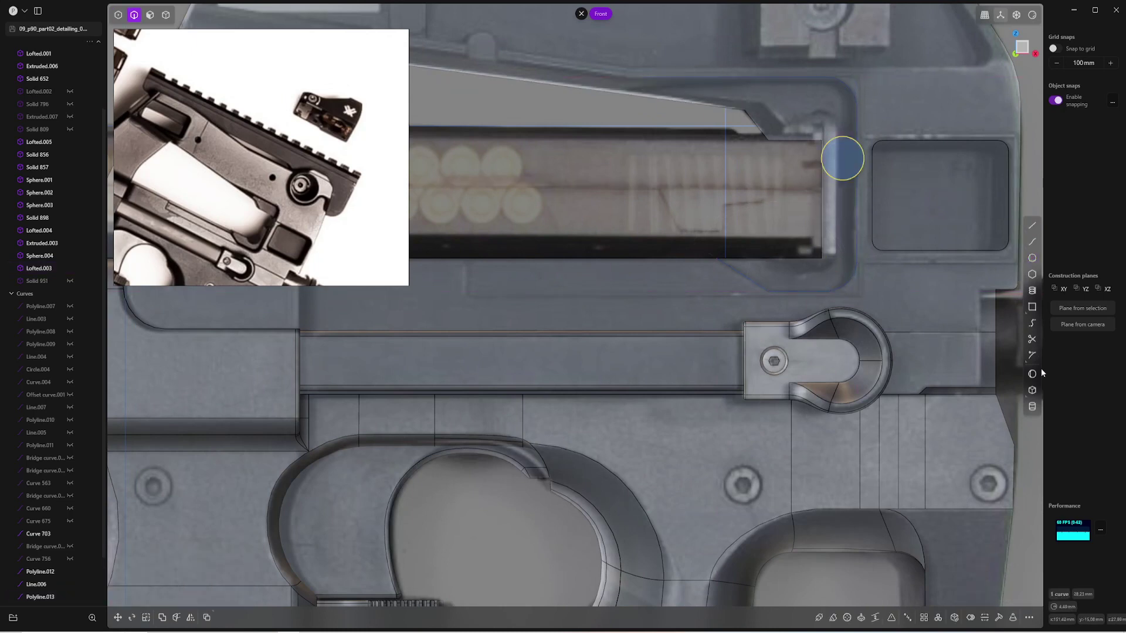
left_click(1032, 339)
left_click(857, 147)
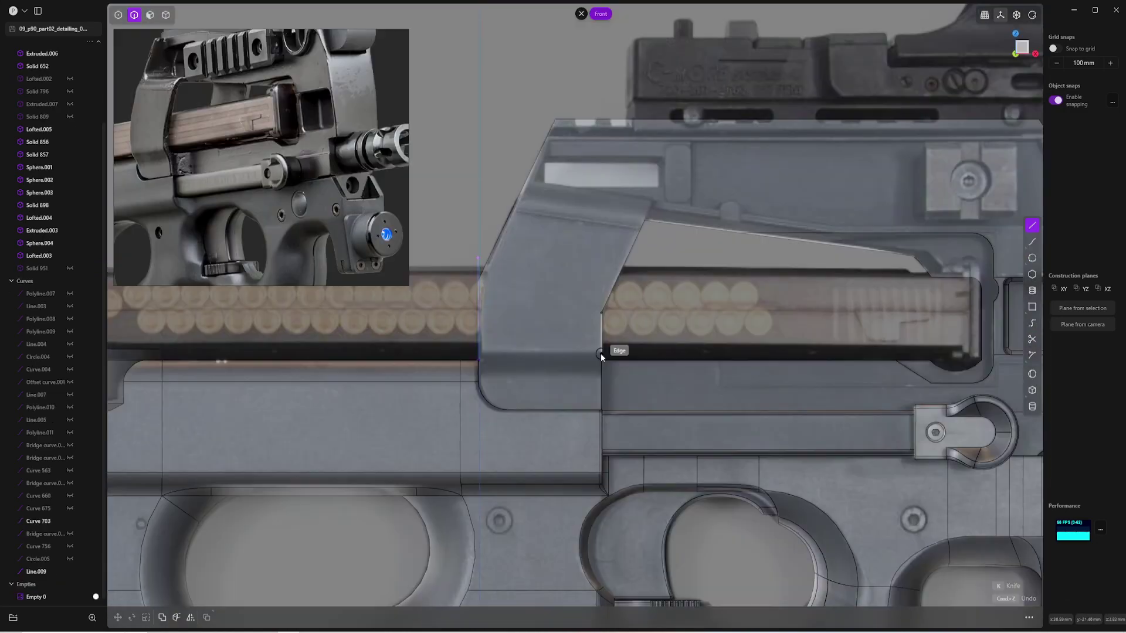
left_click(479, 355)
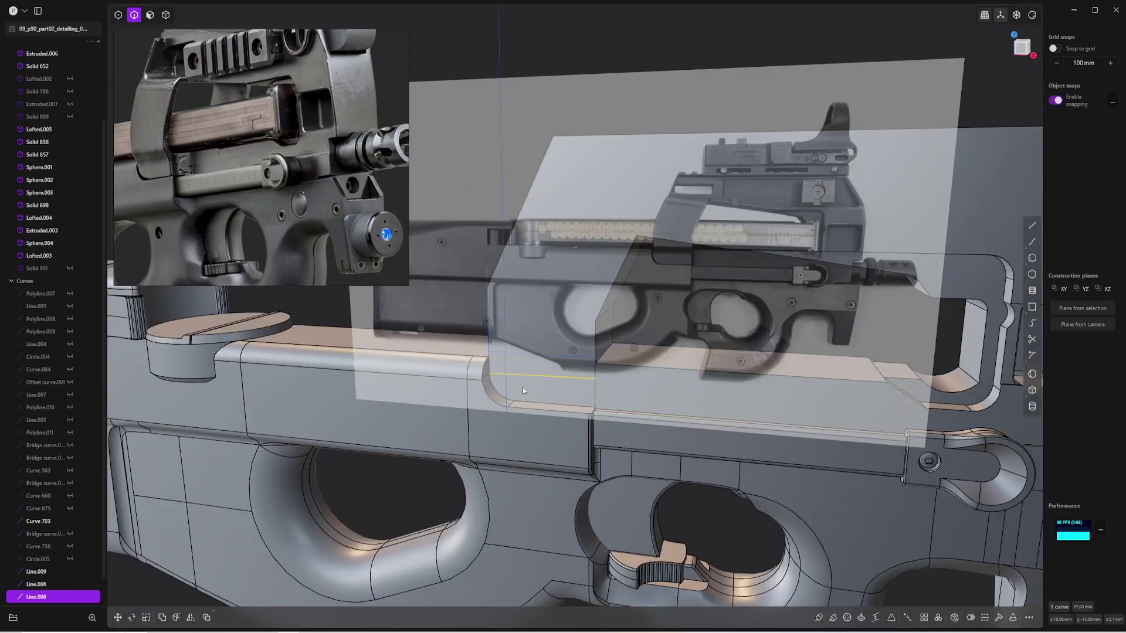
Offset the cover face into a sheet and move it -7.21 mm along Y
mouse_move(520, 390)
middle_mouse_down()
mouse_move(528, 334)
mouse_move(611, 289)
mouse_move(494, 348)
middle_mouse_up()
left_click(494, 348)
key("o")
key("g")
middle_click_drag(511, 282, 505, 273)
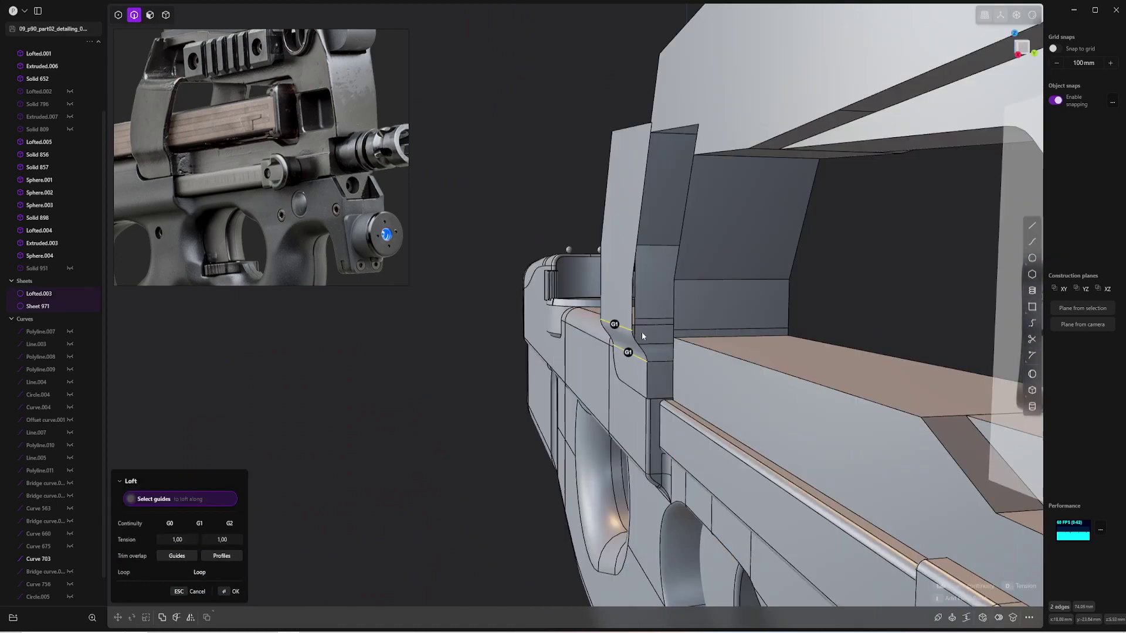
Loft between Lofted.006 and Lofted.007 and reposition the copied sheet
key("Return")
middle_click_drag(696, 304, 651, 226)
key("g")
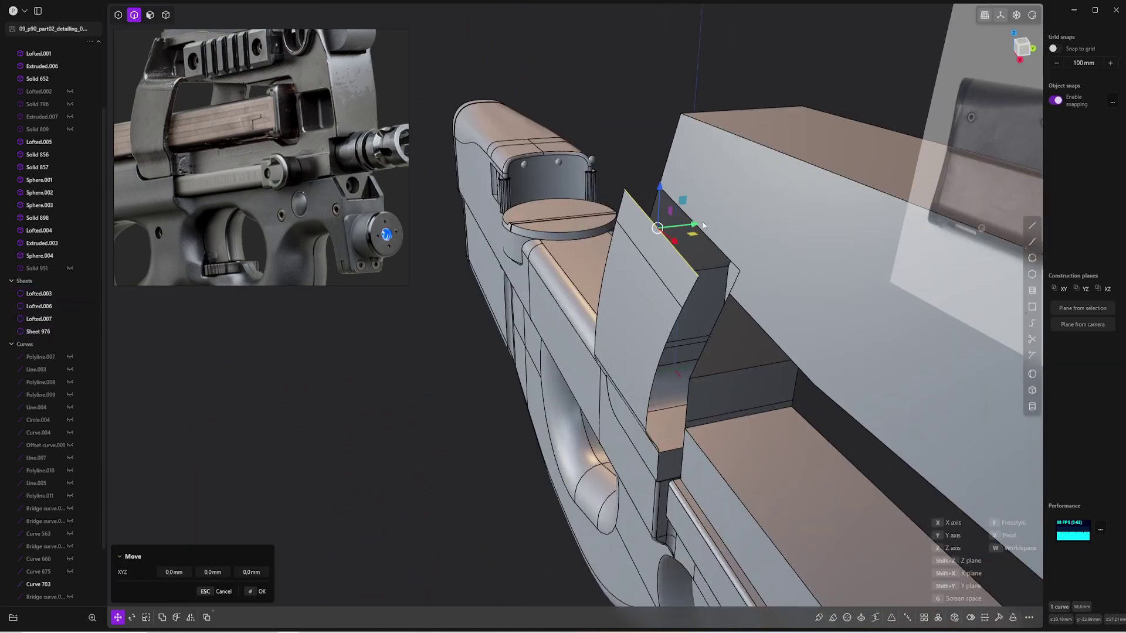
key("Escape")
Extend a sheet edge and bridge two edges with a G1 loft, creating Lofted.008
left_click(646, 265)
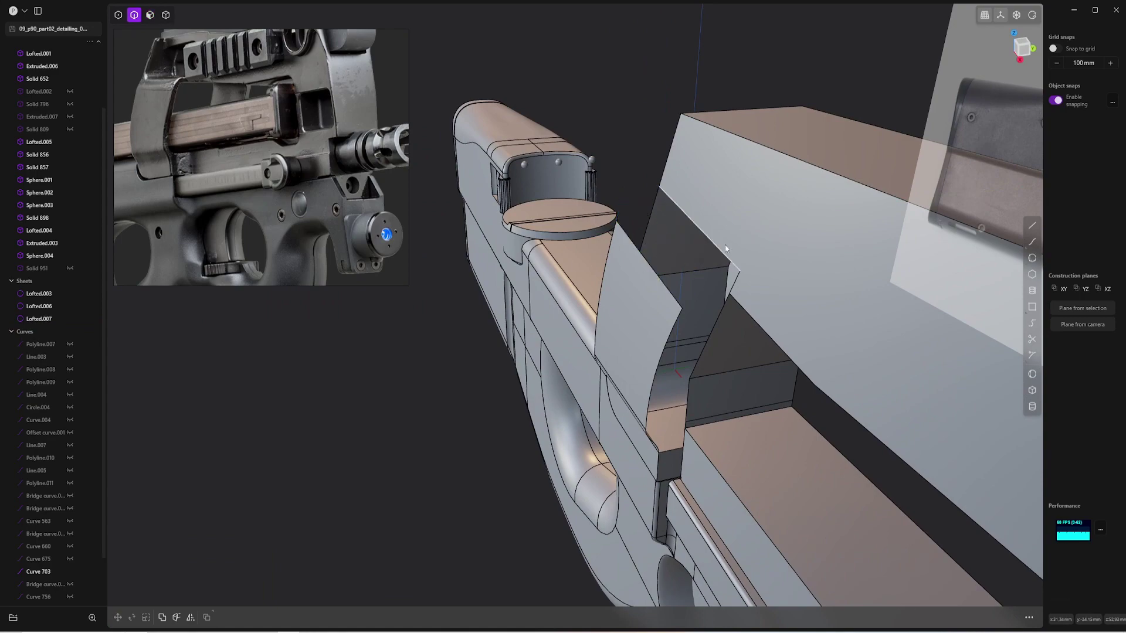
key("e")
left_click(709, 238, "shift")
key("l")
middle_click_drag(711, 235, 667, 352)
key("Return")
key("4")
left_click(666, 357)
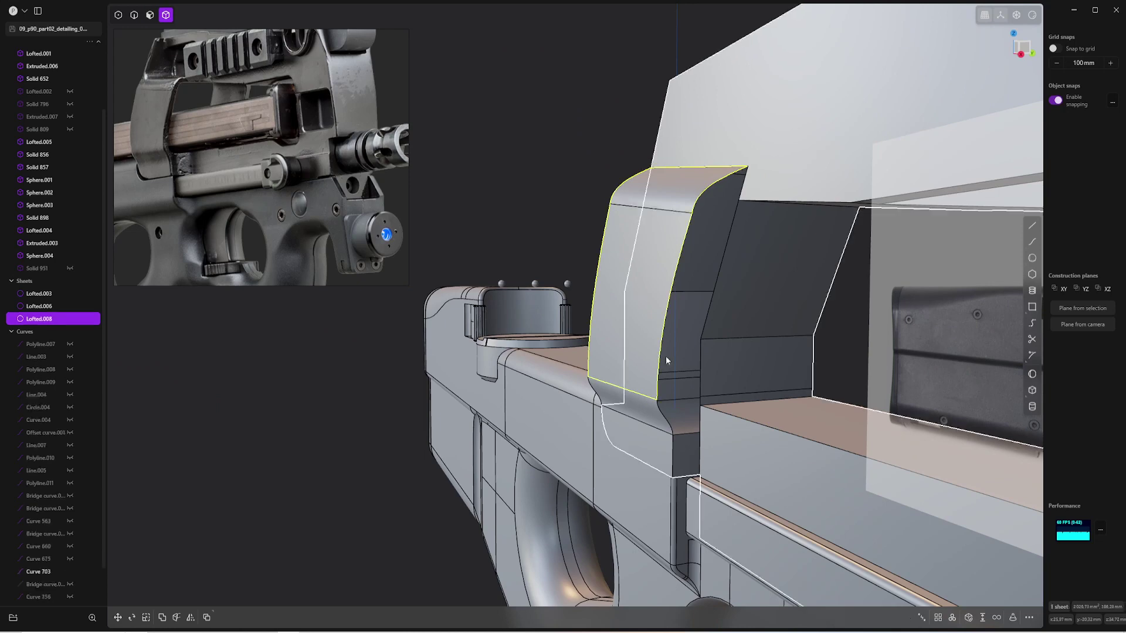
Isolate the curved cover sheet Lofted.008 and view it from the front
left_click(554, 206)
left_click(651, 388)
key("slash")
key("Escape")
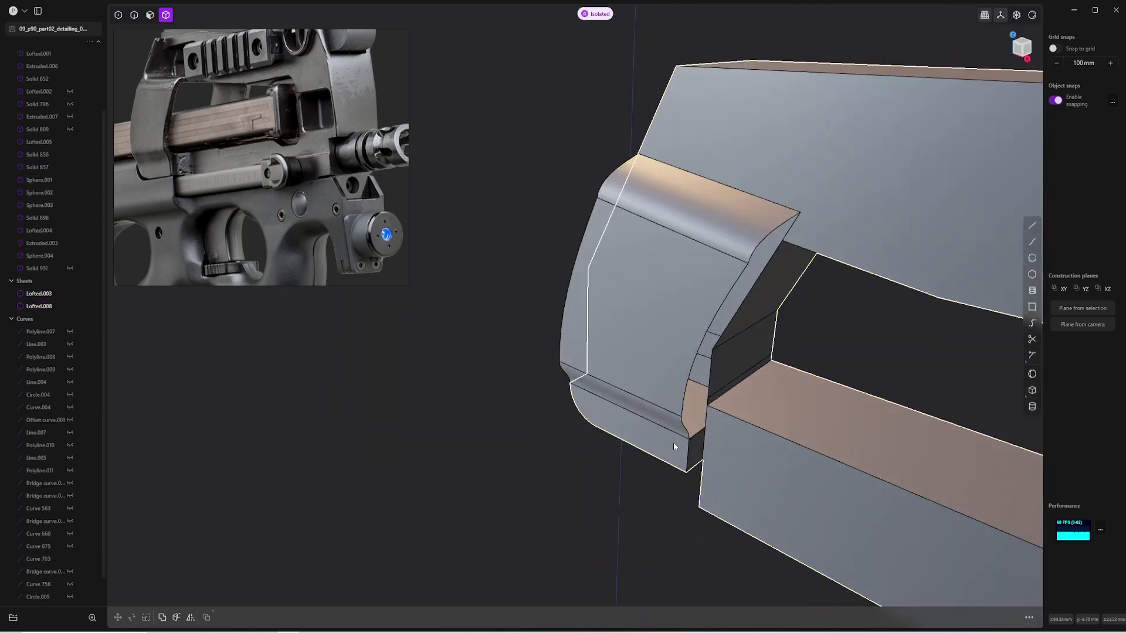
middle_click_drag(673, 442, 861, 269)
key("KP_1")
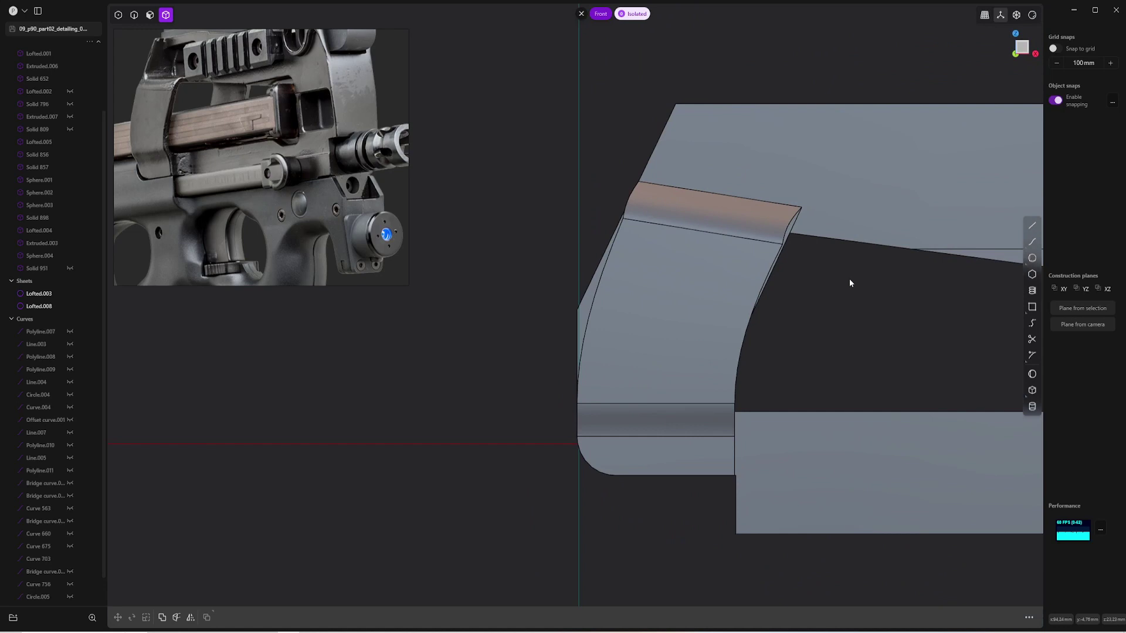
Extend the cover sheet's top edge up and to the left
key("3")
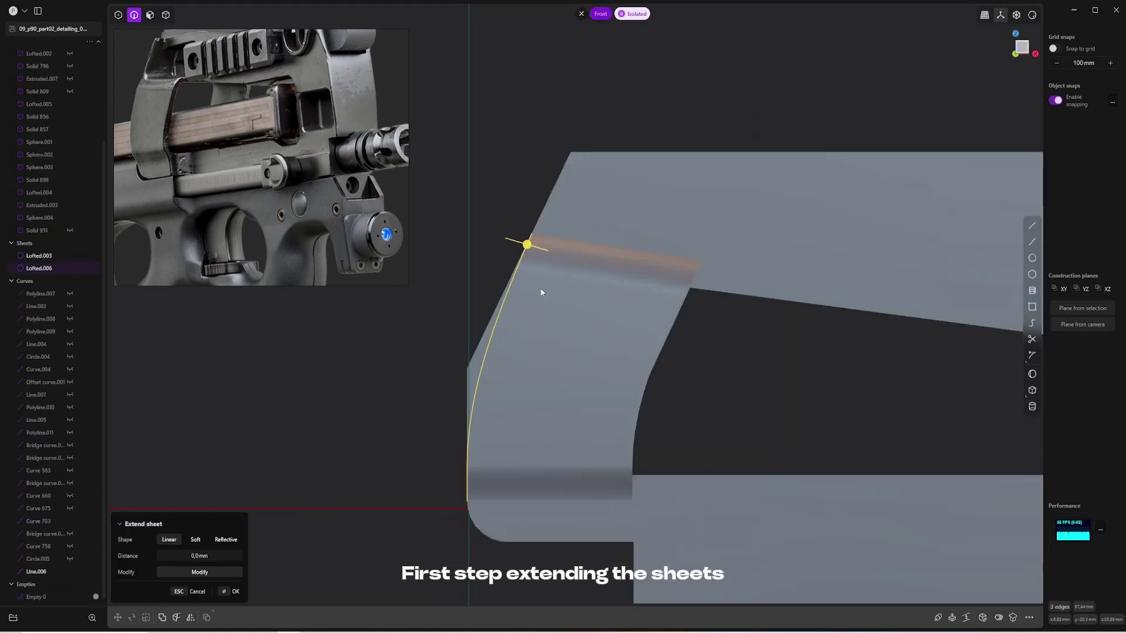
left_click_drag(527, 244, 455, 221)
key("Return")
Fillet the outline polyline's corner vertex, then select the Lofted.006 cover sheet
key("4")
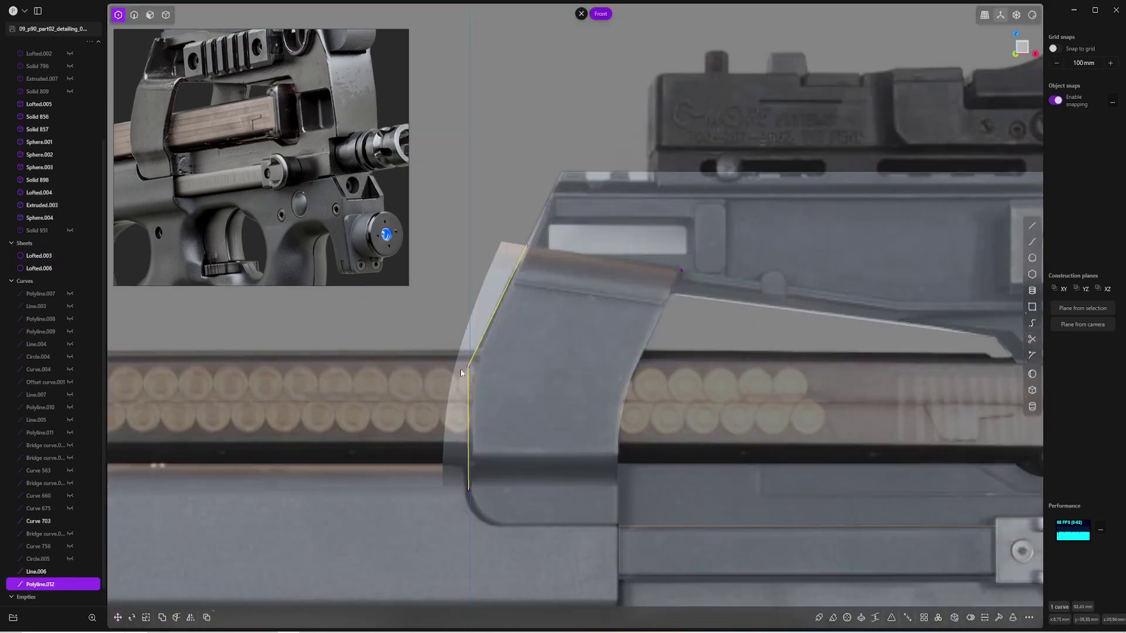
left_click(468, 367)
key("f")
key("Return")
key("4")
left_click(502, 266)
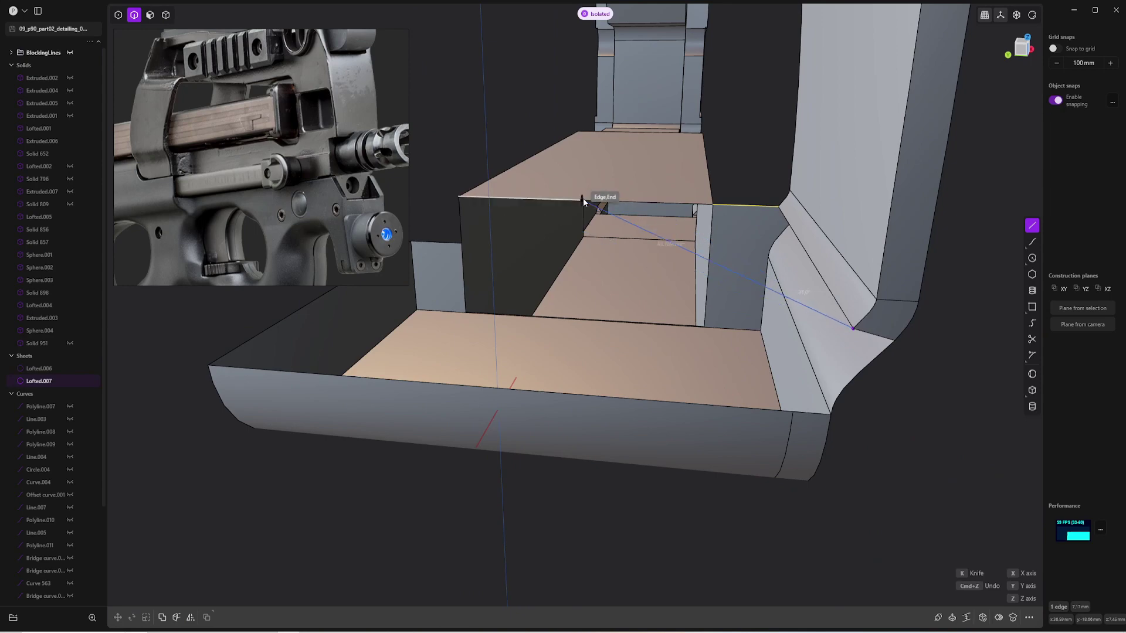
Patch the floor gap beside the step from the drawn lines, then deselect the sheets
scroll(600, 202, "up", 3)
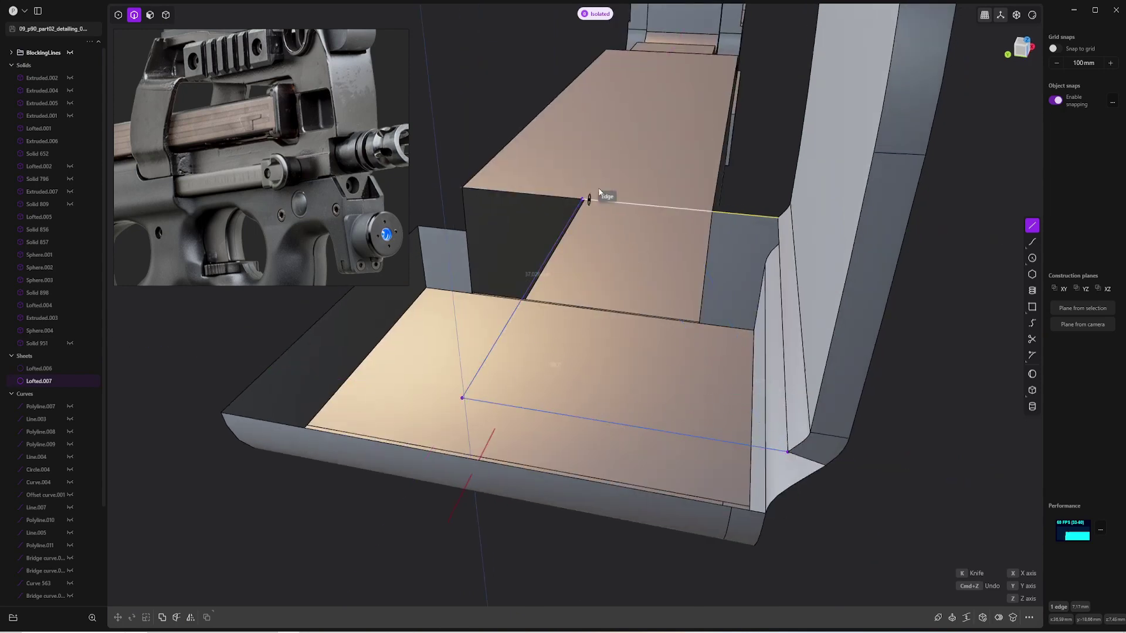
key("e")
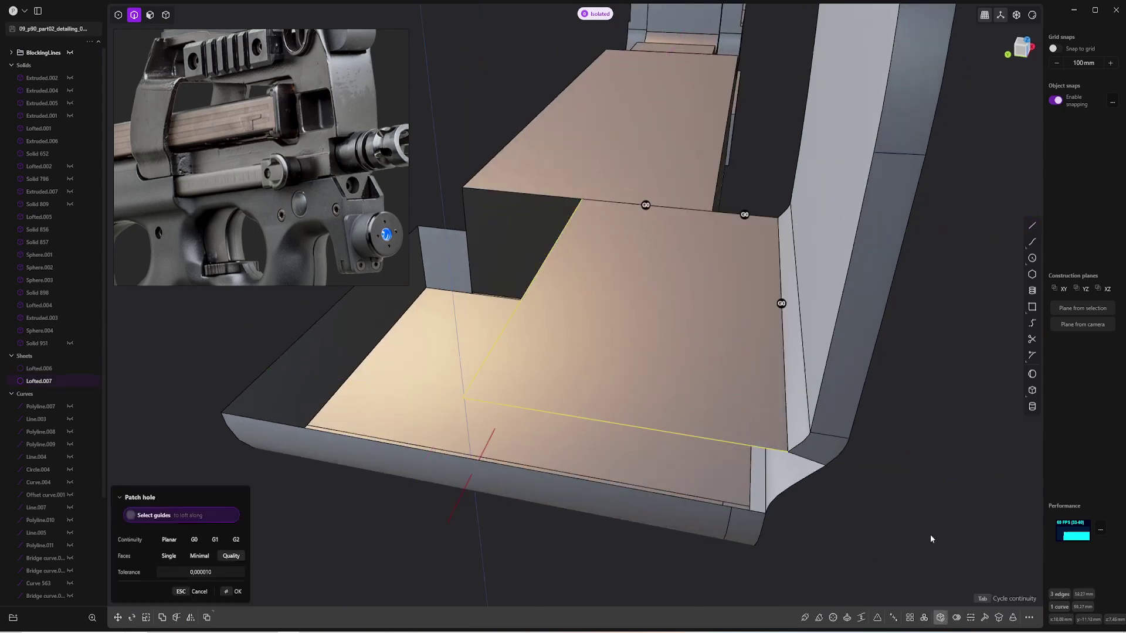
key("Return")
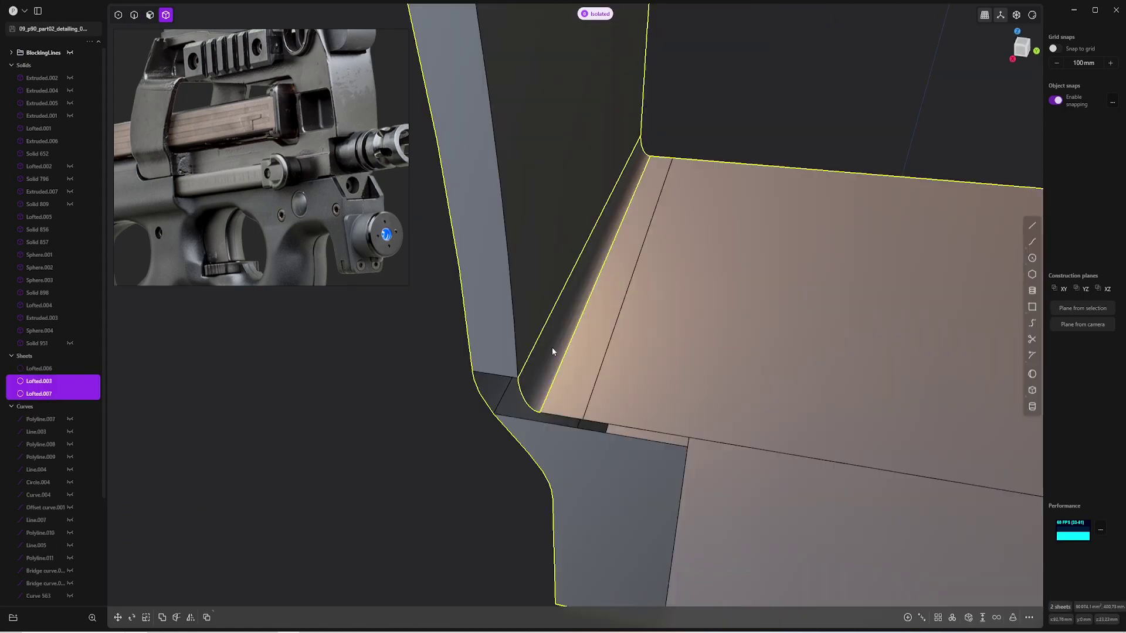
left_click(460, 390)
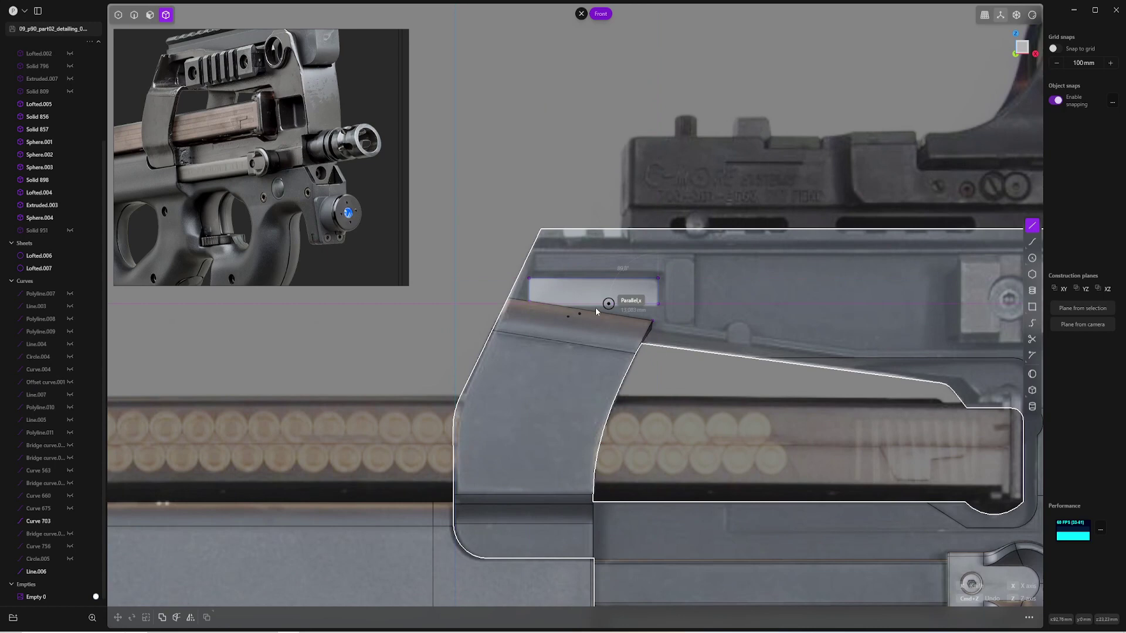
Finish the slot outline polyline, loft it along the guide curve, and hide the reference image planes
left_click(556, 306)
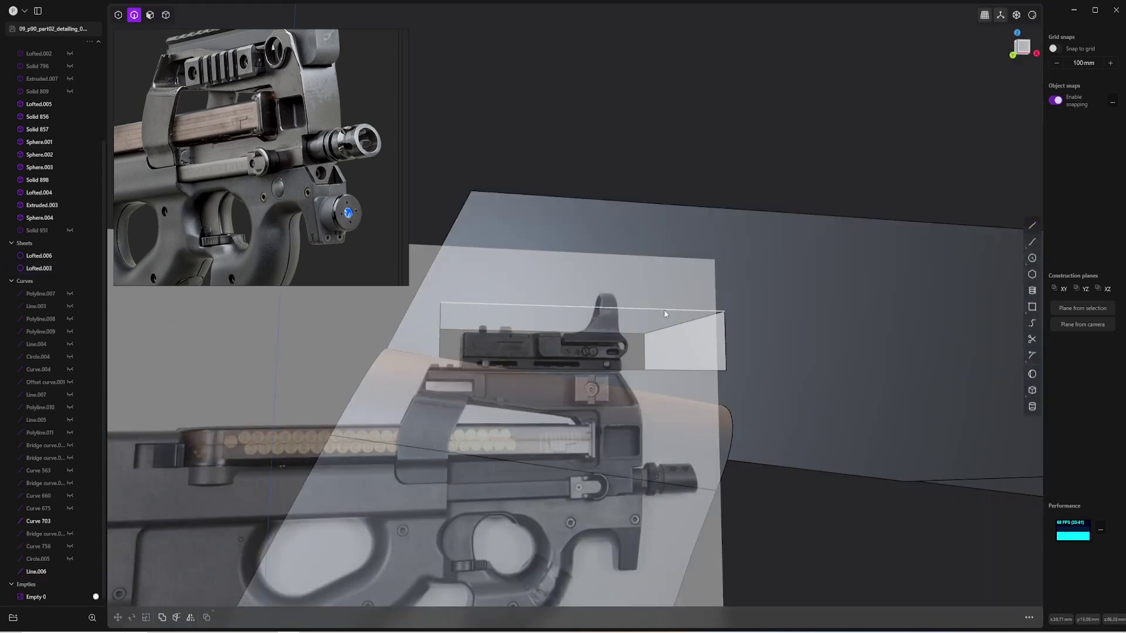
left_click(672, 327)
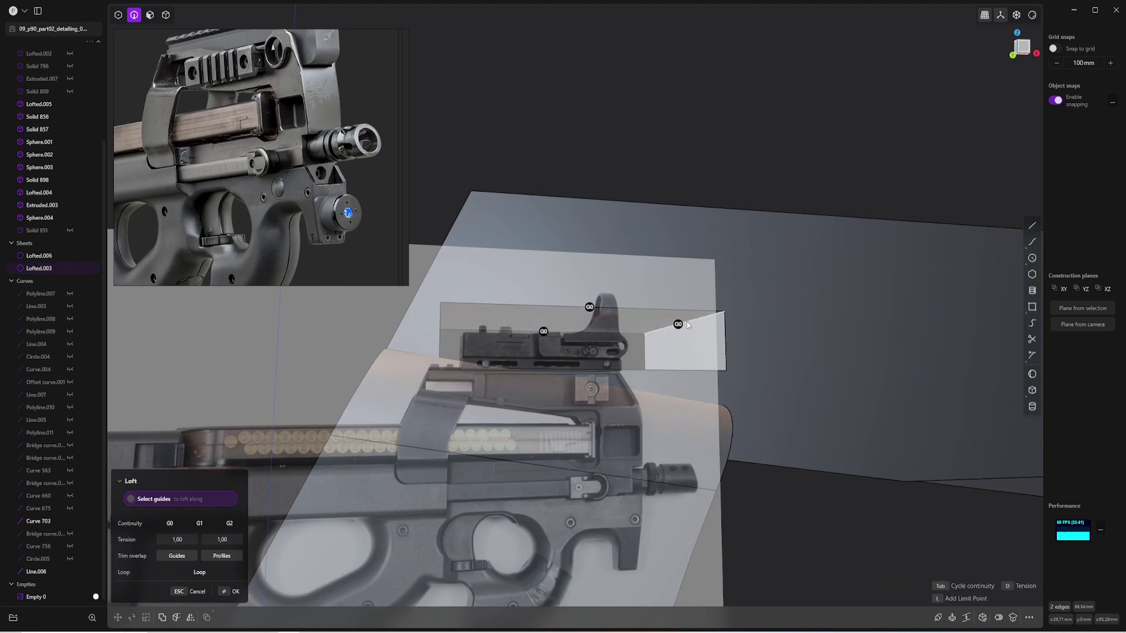
key("Return")
middle_click_drag(766, 144, 729, 251)
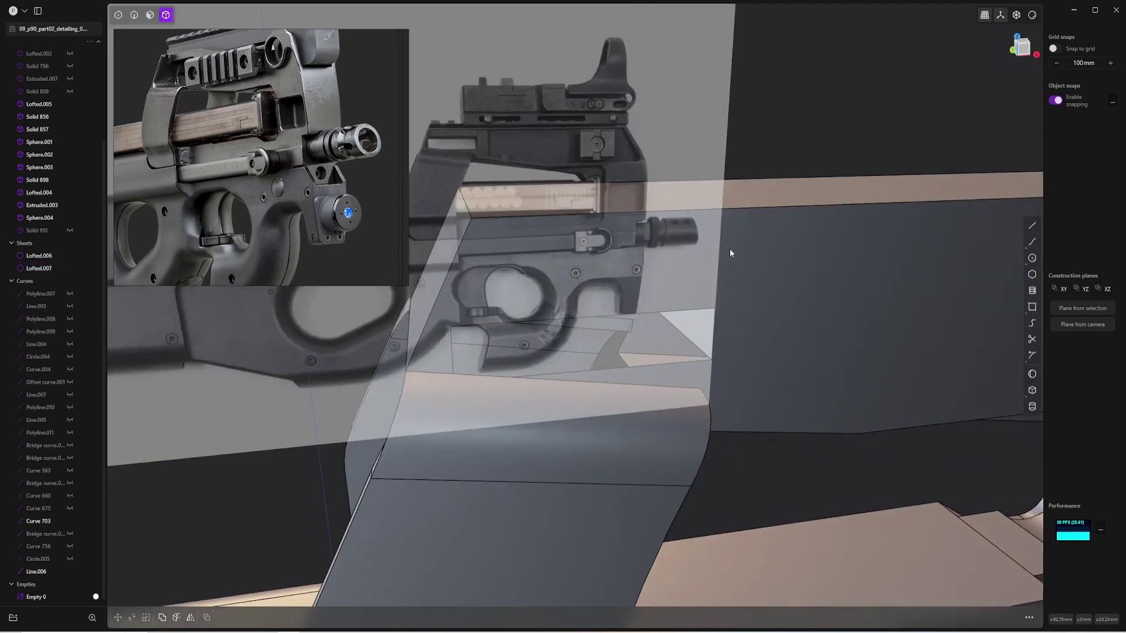
left_click(79, 584)
Extend the slot's sheet edge through the upper receiver cover
scroll(649, 410, "up", 5)
key("2")
left_click(448, 352)
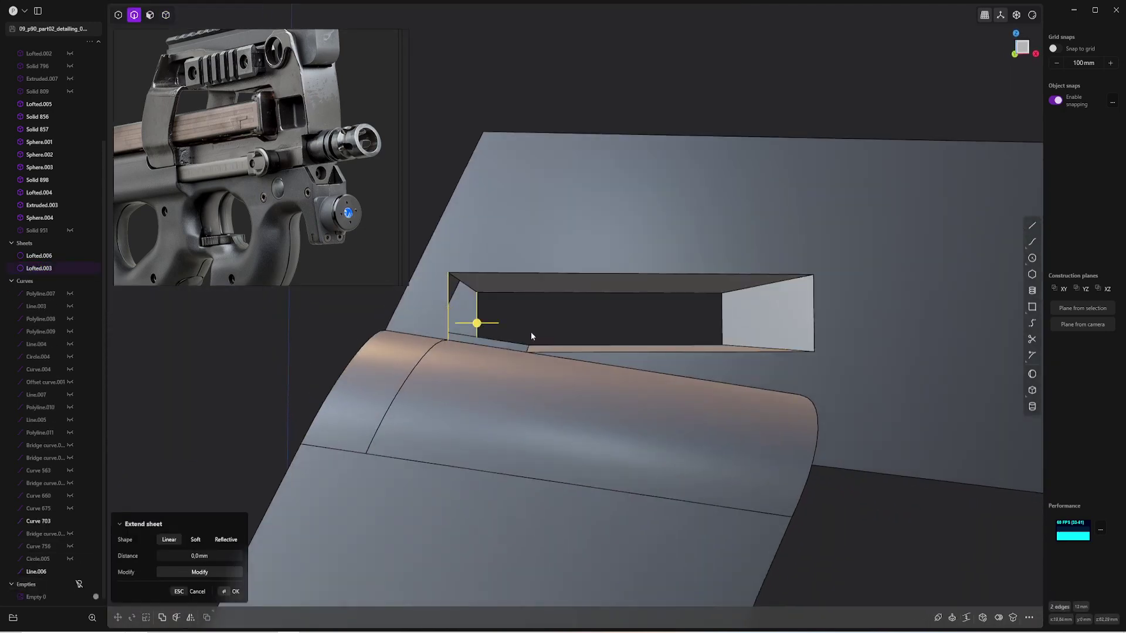
left_click(508, 373)
Fillet the slot edge and start a guide line parallel to the cover's slanted edge
middle_click_drag(509, 373, 526, 328)
key("f")
left_click_drag(526, 329, 516, 347)
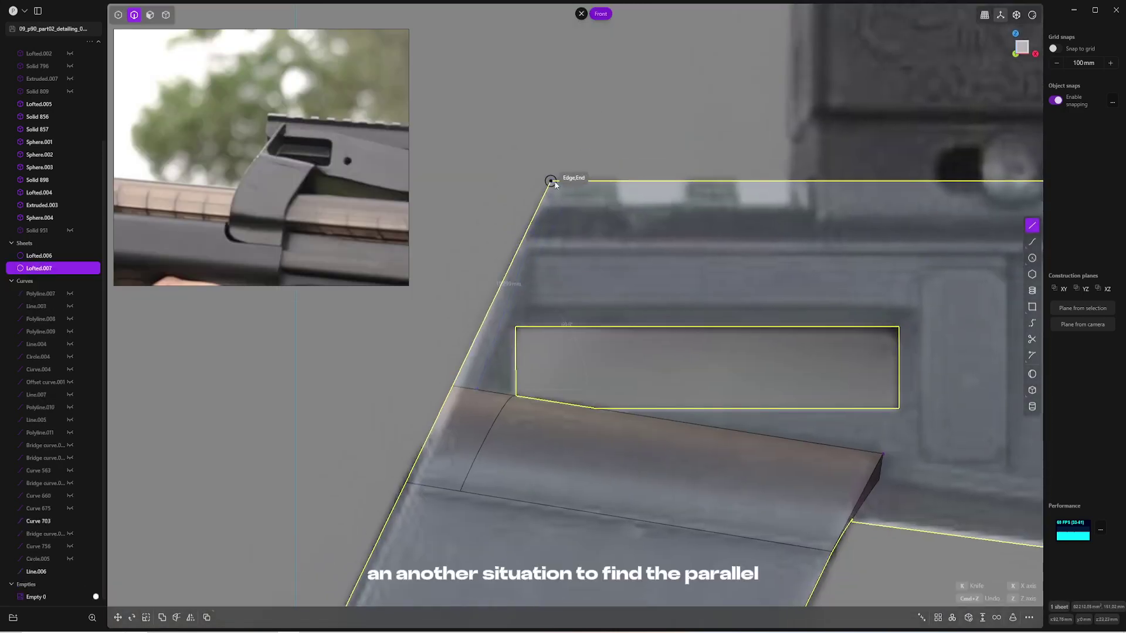
key("shift")
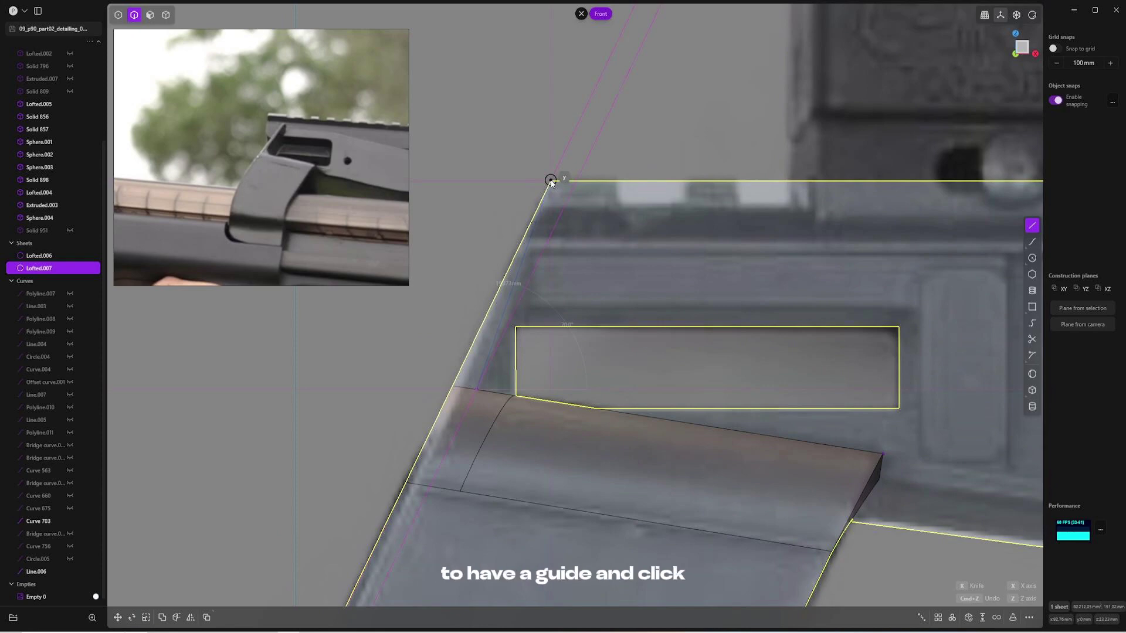
left_click(551, 183)
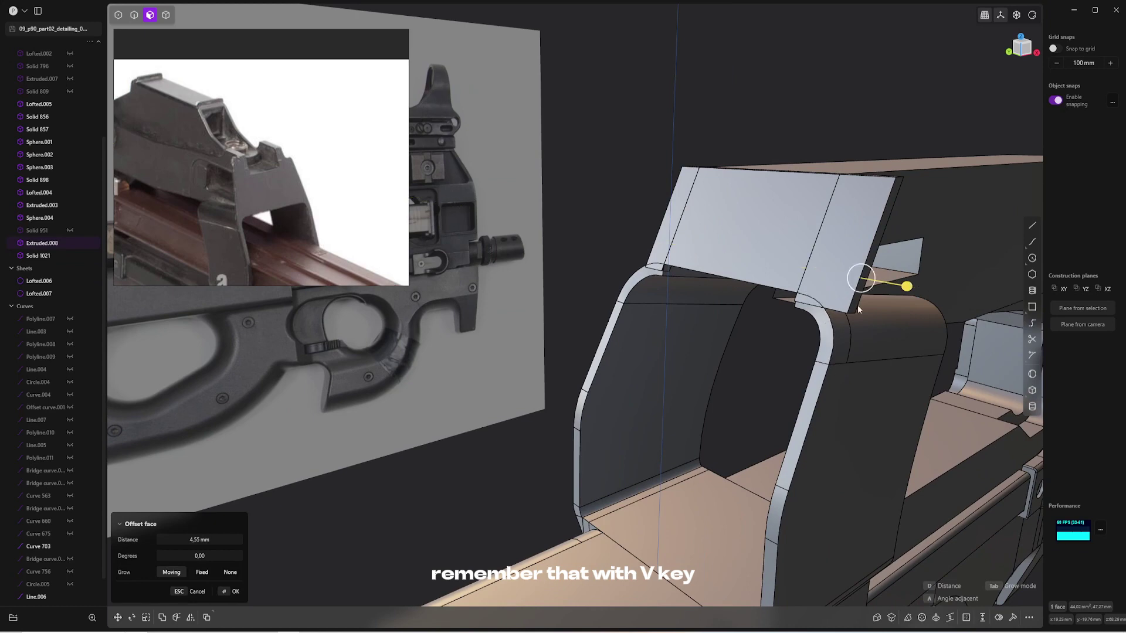
Place the offset pivot on the bracket face and delete Extruded.008's curved arc face
key("v")
left_click(887, 266)
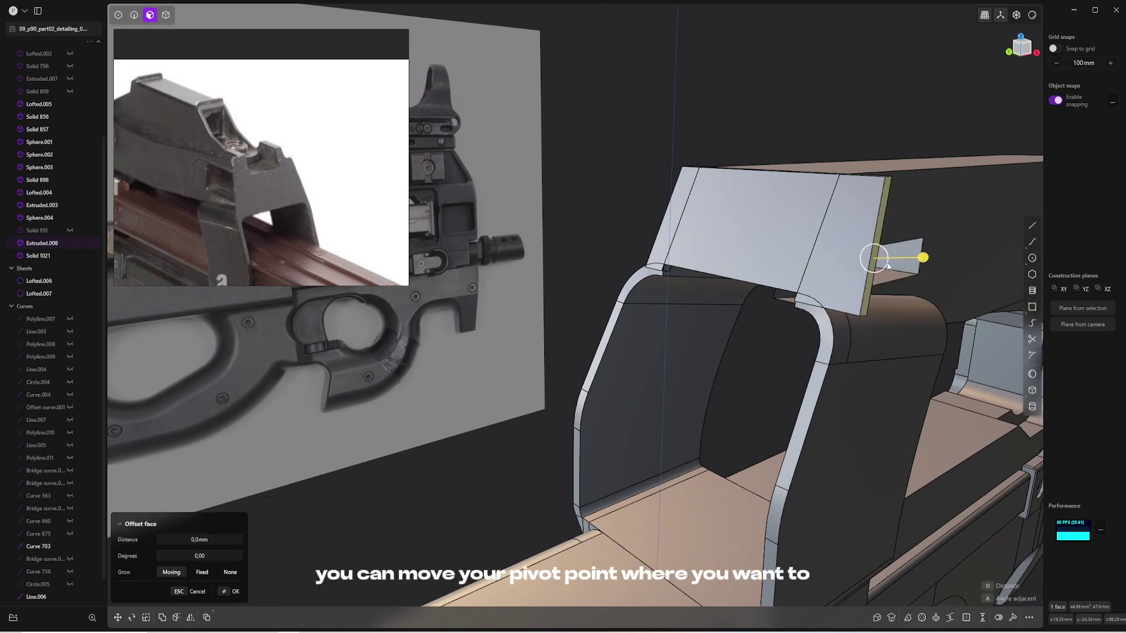
left_click(563, 407)
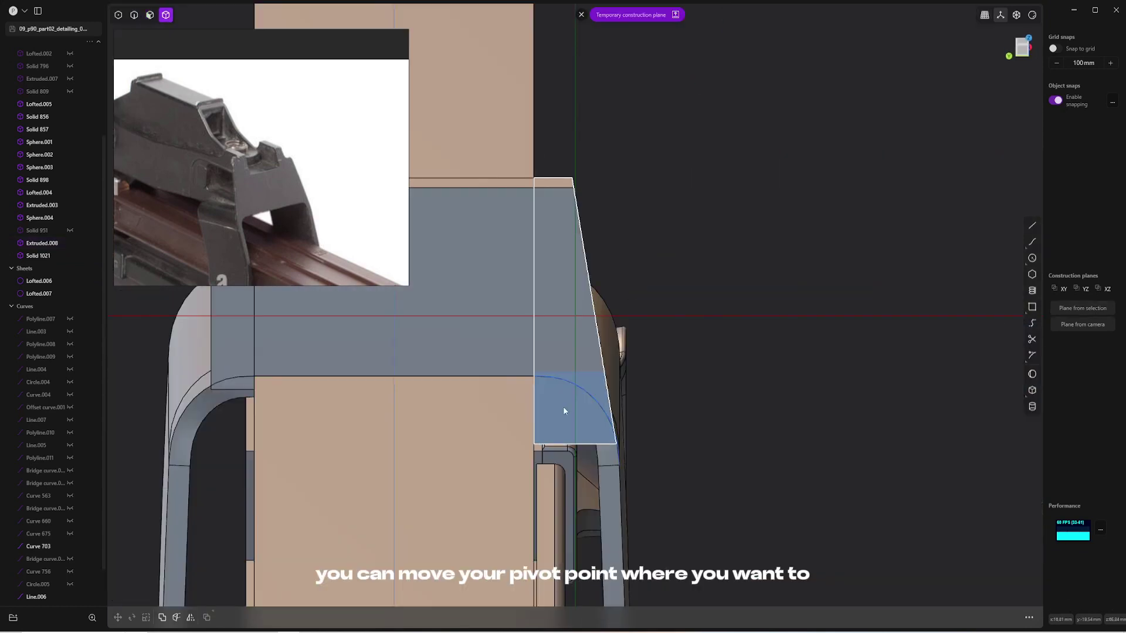
left_click(599, 461)
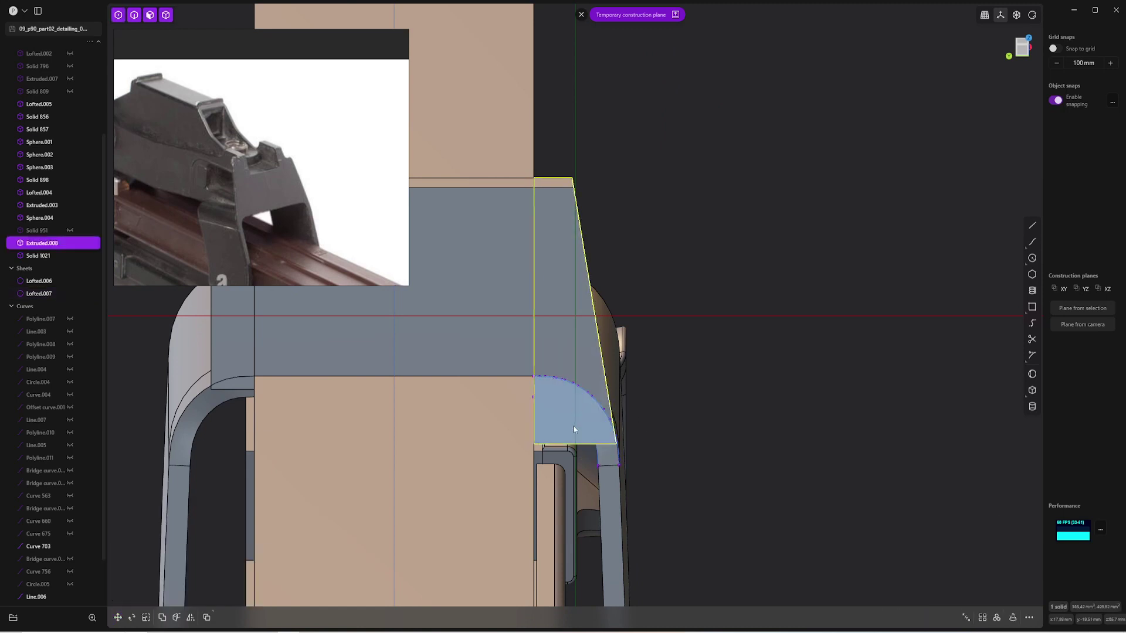
key("Delete")
Isolate the bracket piece and loft a surface between its two open edges
middle_click_drag(745, 381, 566, 366)
key("slash")
key("2")
left_click(546, 346)
key("e")
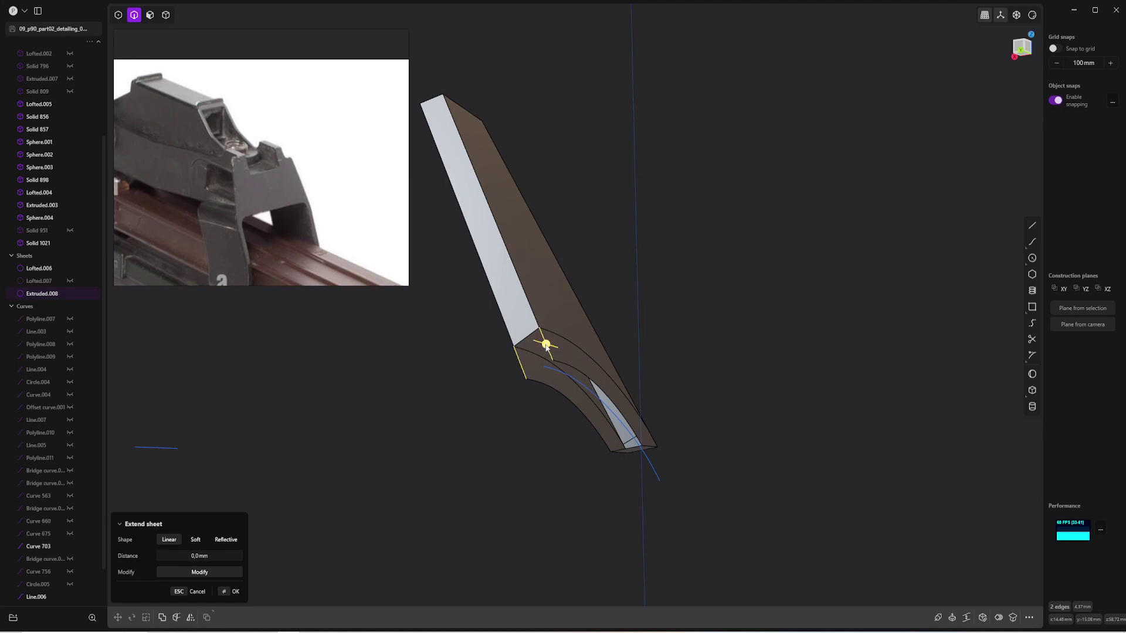
key("l")
key("Return")
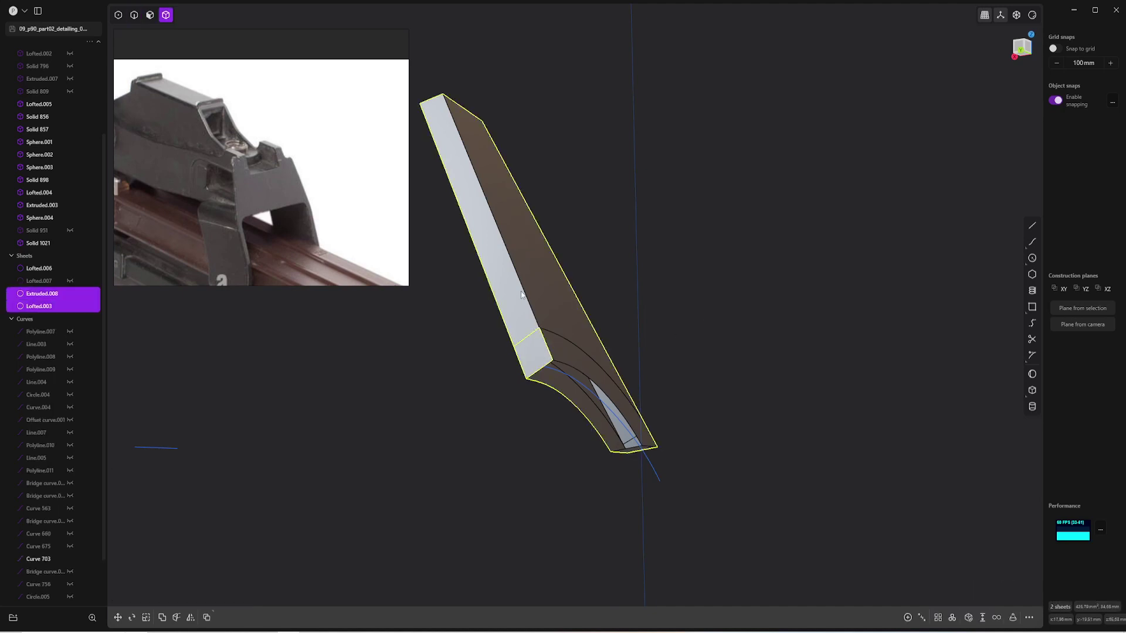
Close the lofted bracket leg into a solid
key("e")
key("ctrl+t")
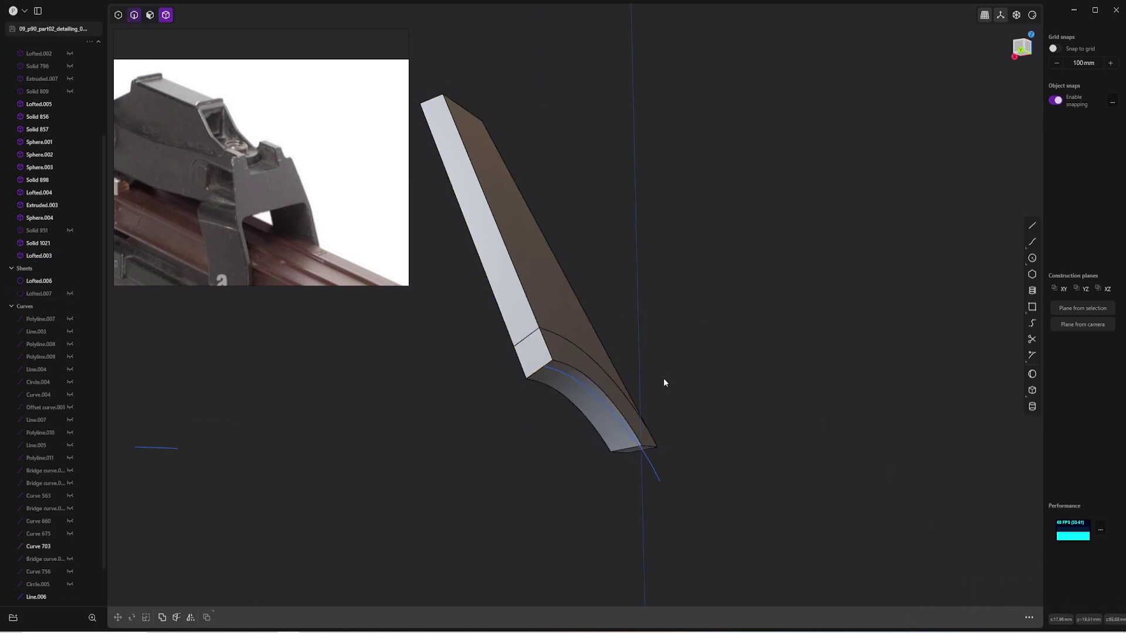
key("Return")
middle_click_drag(663, 377, 657, 468)
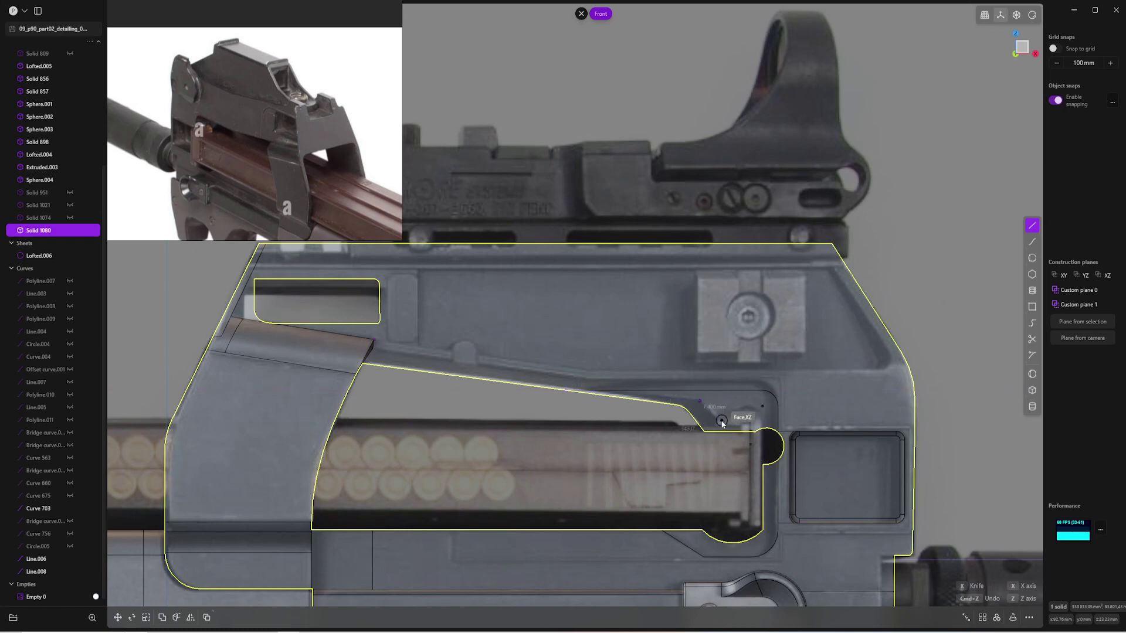
Draw an angled polyline and imprint it onto the receiver body Solid 1080
left_click(719, 419)
left_click(704, 431)
key("i")
left_click(737, 411)
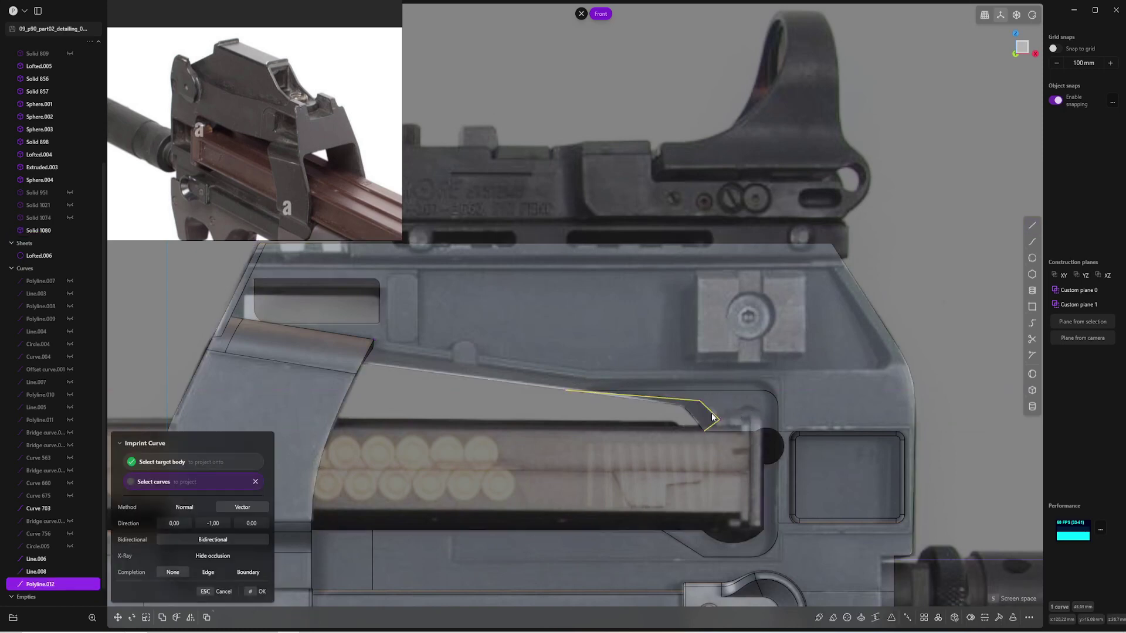
key("i")
left_click(811, 407)
middle_click_drag(751, 405, 677, 422)
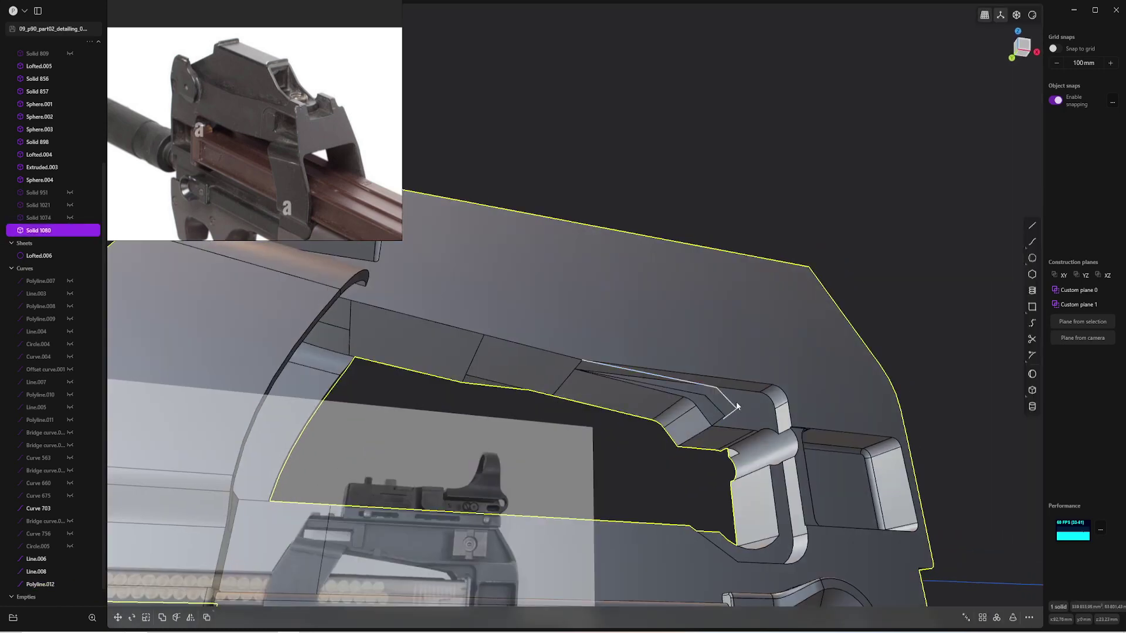
scroll(677, 422, "up", 3)
Delete the two ledge faces inside Solid 1080's cutout
left_click(654, 413)
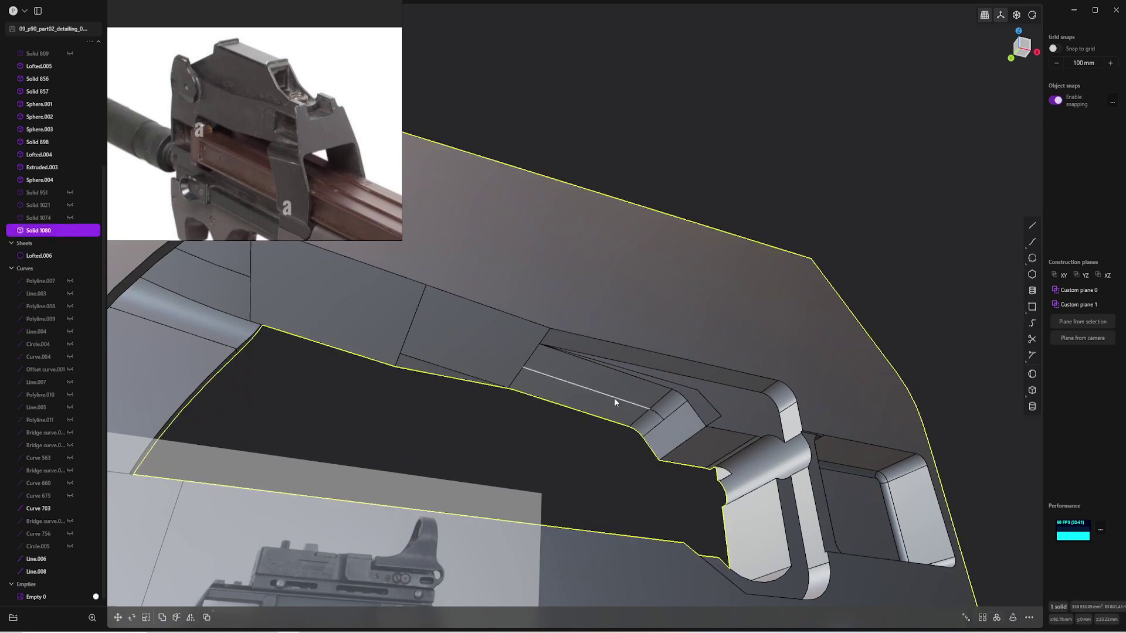
mouse_move(667, 424)
middle_mouse_down()
mouse_move(698, 440)
mouse_move(688, 428)
middle_mouse_up()
scroll(698, 440, "down", 3)
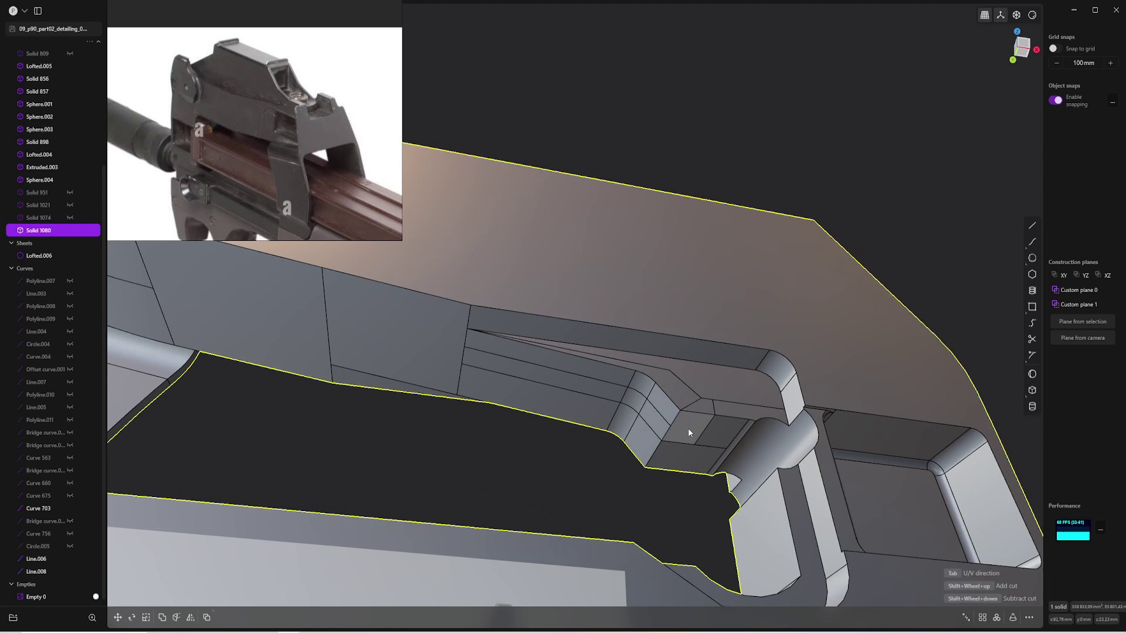
left_click(688, 427)
key("o")
left_click(622, 382, "shift")
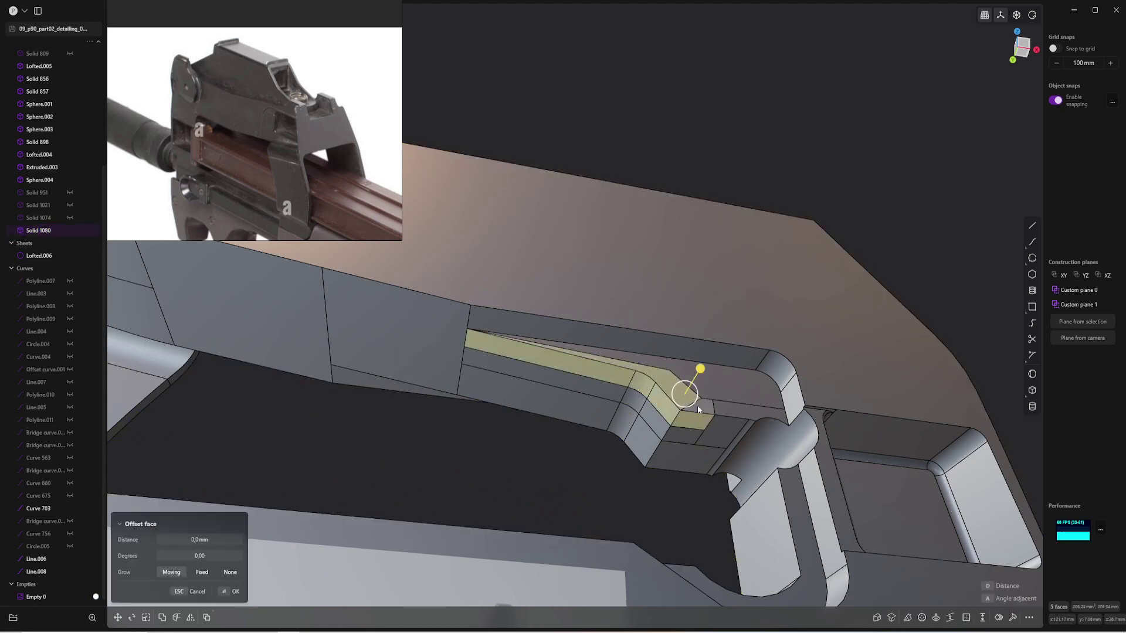
key("Delete")
Loft two bridging surfaces across the ledge opening's edges
left_click(632, 387)
key("l")
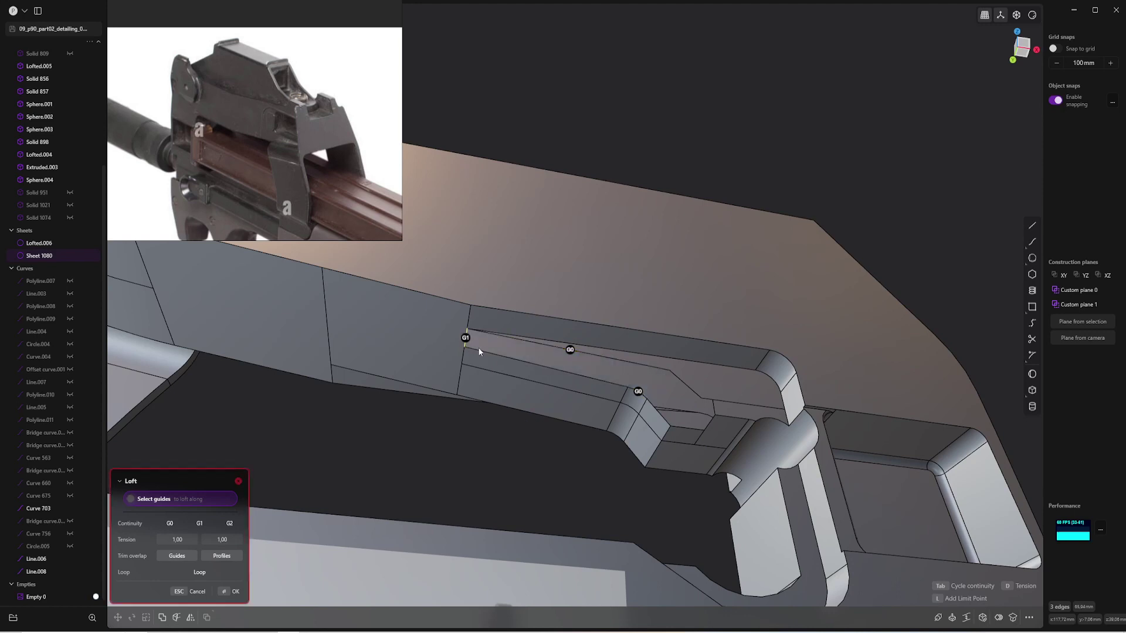
key("Return")
left_click(660, 415)
key("l")
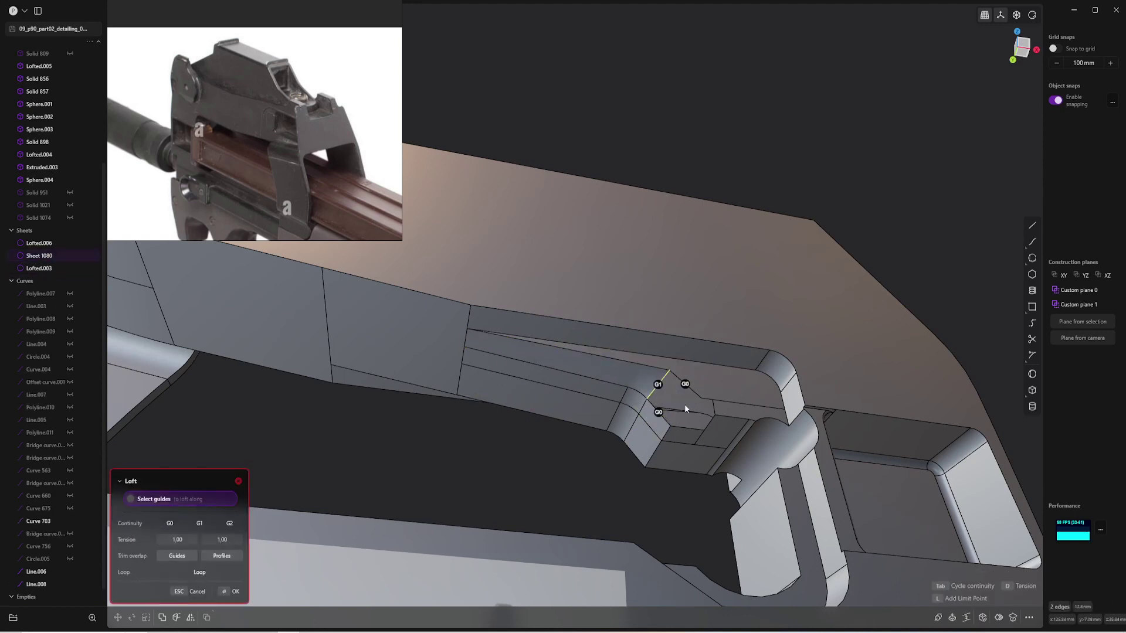
key("Return")
Loft a third surface with G0 continuity across the remaining gap
middle_click_drag(656, 402, 695, 441)
key("Escape")
middle_click_drag(652, 495, 720, 378)
key("l")
left_click(685, 392)
left_click(711, 434)
key("Tab")
key("Tab")
key("Return")
key("Escape")
Join the Lofted.003 sheet surfaces into a solid
left_click(711, 445)
key("ctrl+t")
key("Return")
Fillet the ledge's edge chain at 1,153 mm and return to front view
double_click(680, 414)
key("f")
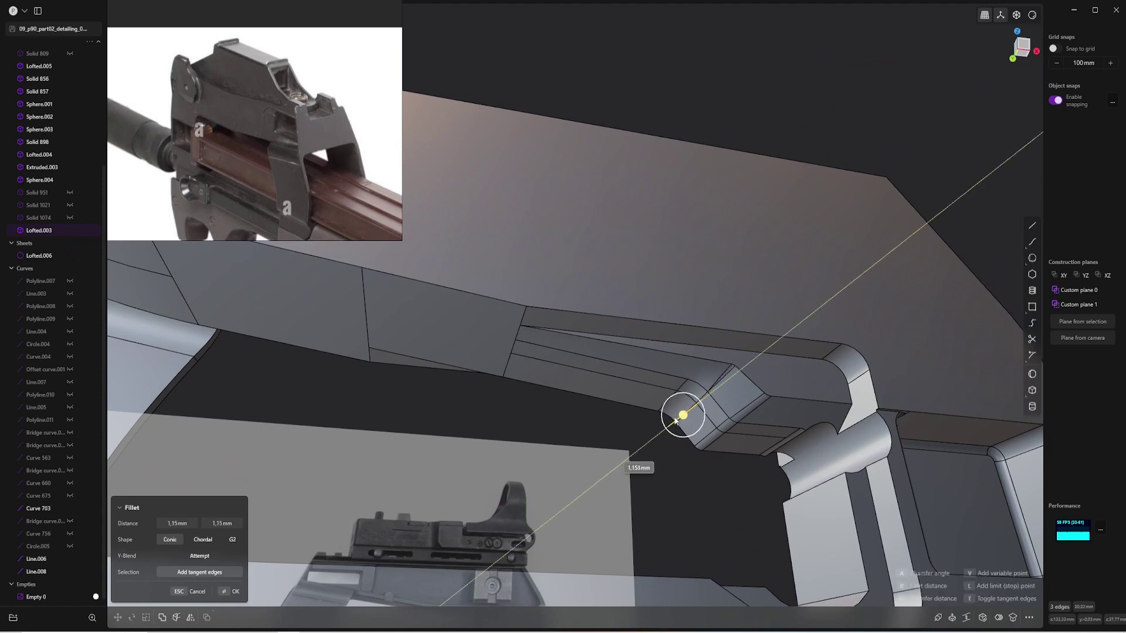
key("Return")
key("KP_1")
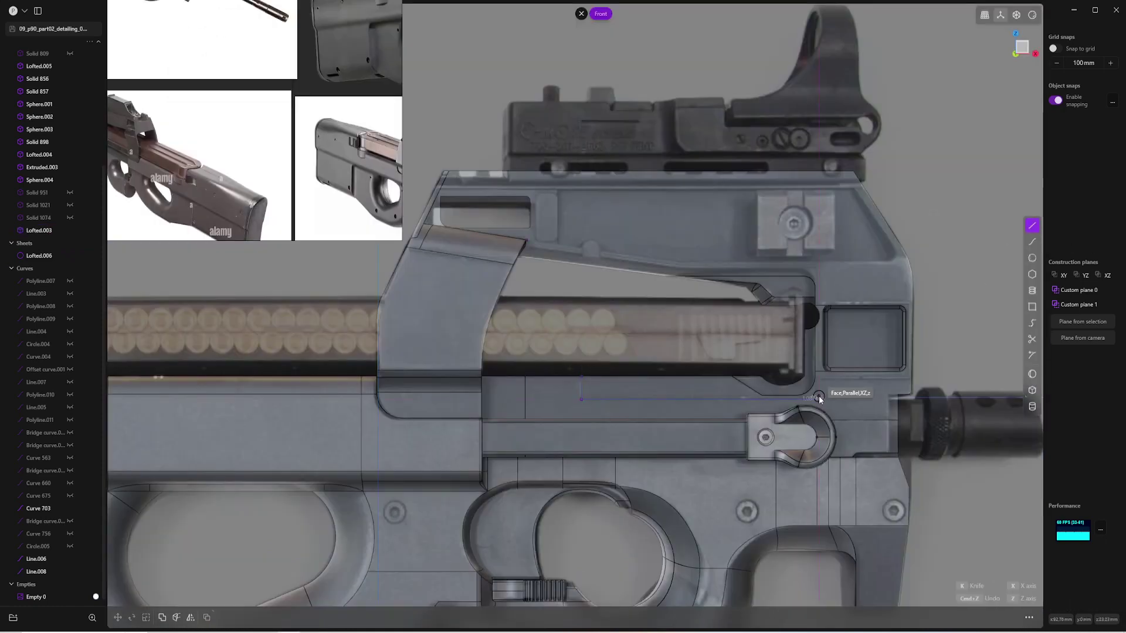
Start a fillet of about 2.97 mm on a vertical cover edge
key("Escape")
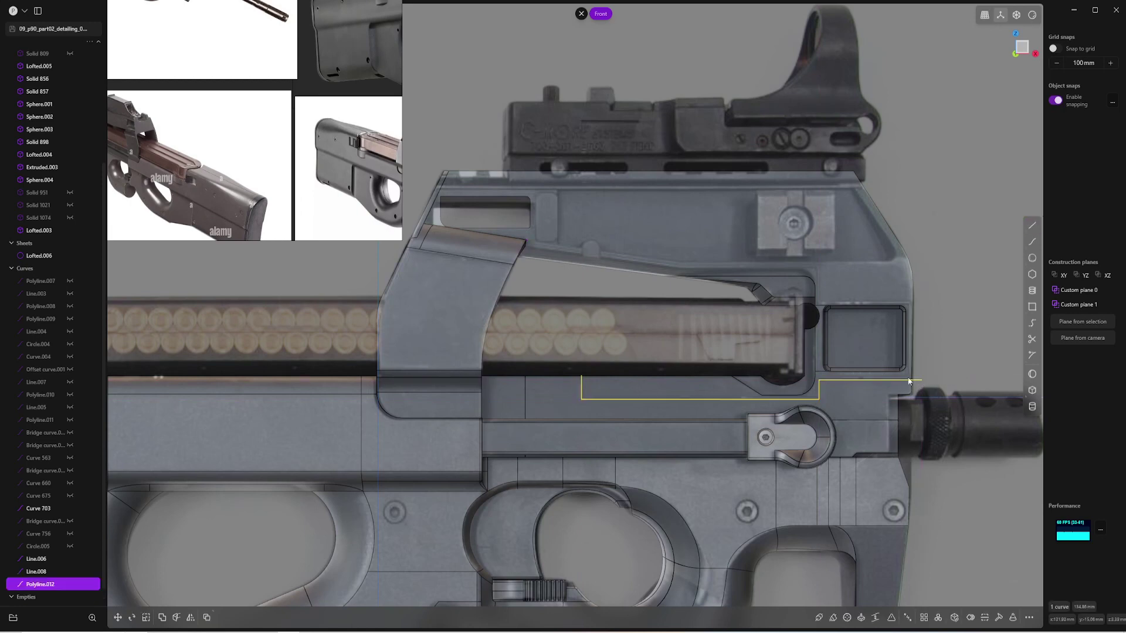
middle_click_drag(924, 379, 704, 430)
left_click(704, 430)
key("o")
key("Escape")
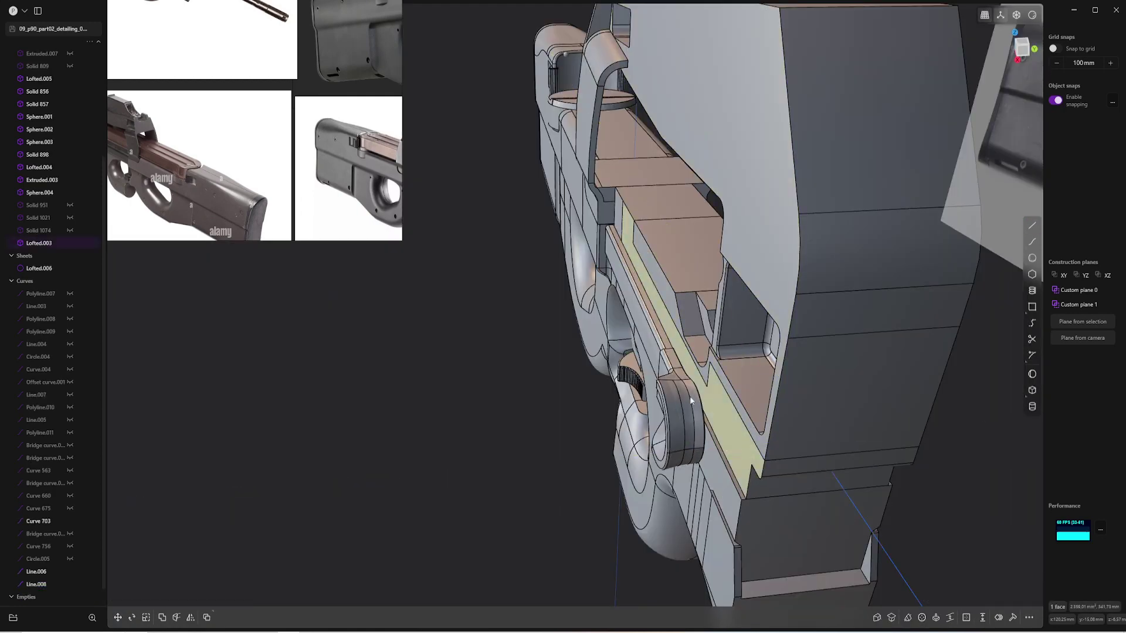
scroll(698, 449, "up", 5)
left_click(578, 346)
key("f")
left_click_drag(578, 346, 579, 415)
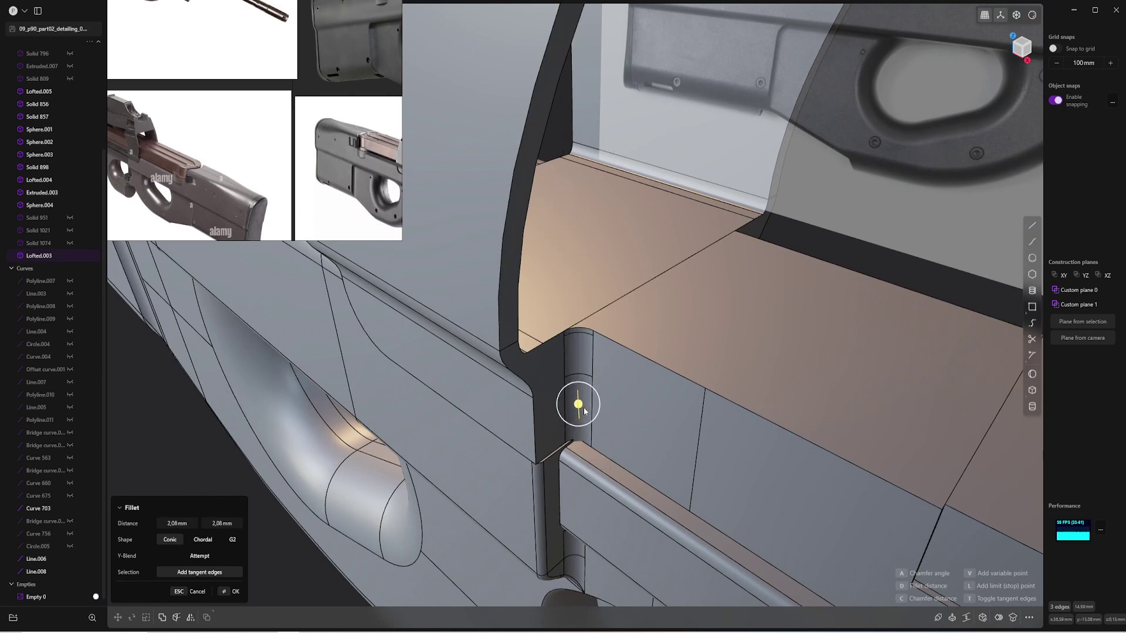
Add the long profile edge, set the fillet to 0.68 mm, confirm, and unhide parts
left_click(535, 410, "shift")
middle_click_drag(536, 410, 603, 194)
left_click_drag(604, 193, 601, 201)
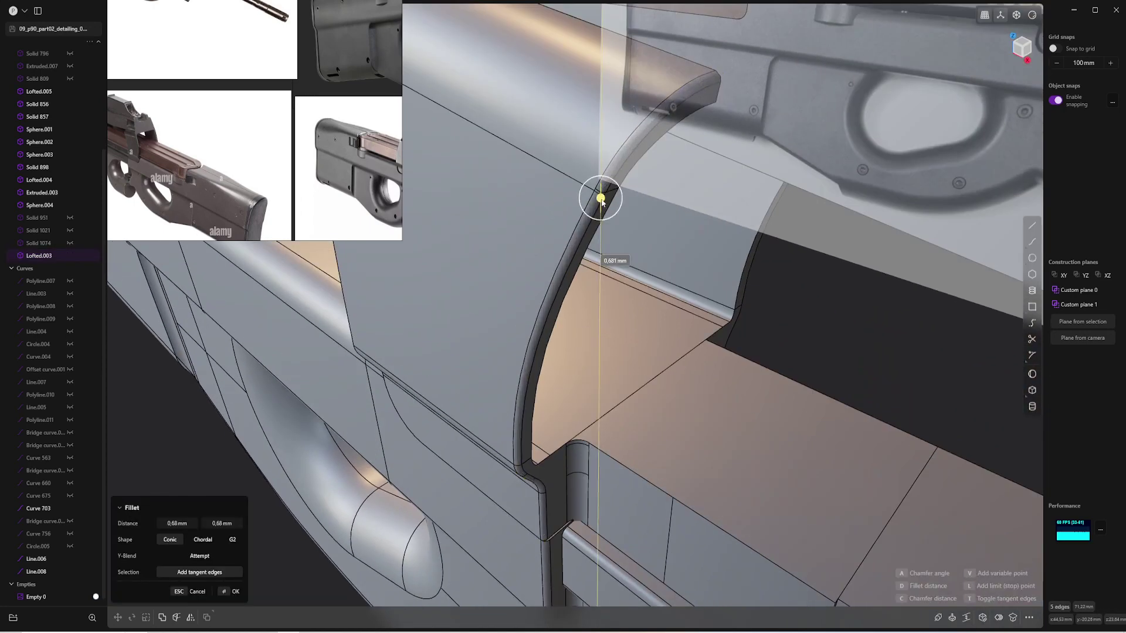
middle_click_drag(601, 201, 447, 273)
key("Return")
key("/")
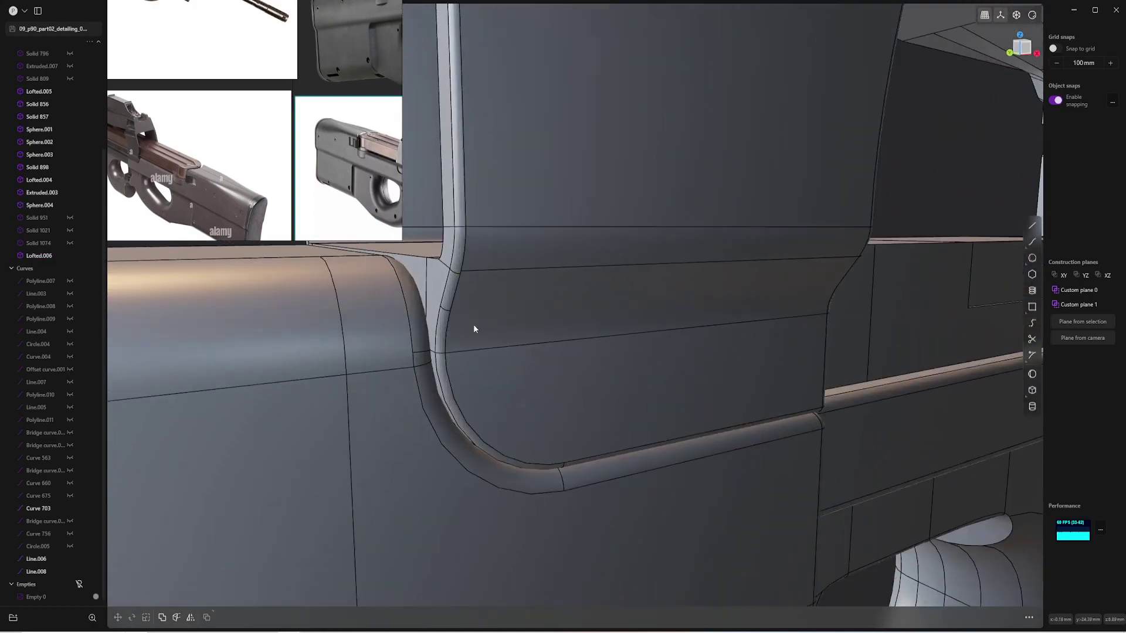
Trace the upper slot outline as a line in the front reference view
key("1")
key("l")
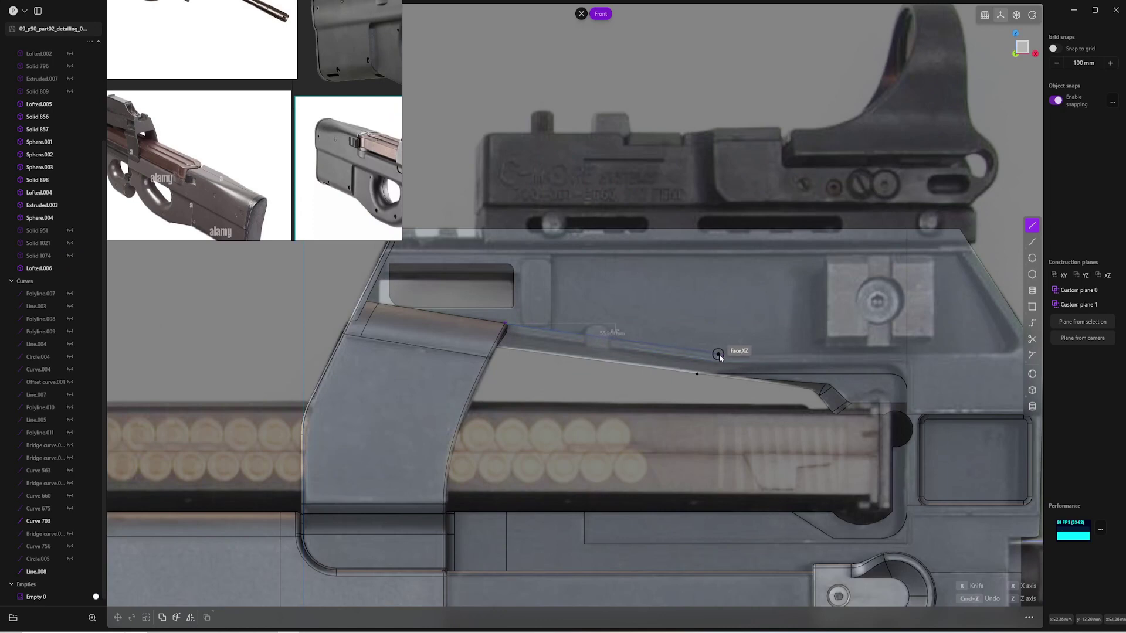
middle_click_drag(719, 354, 546, 358, "shift")
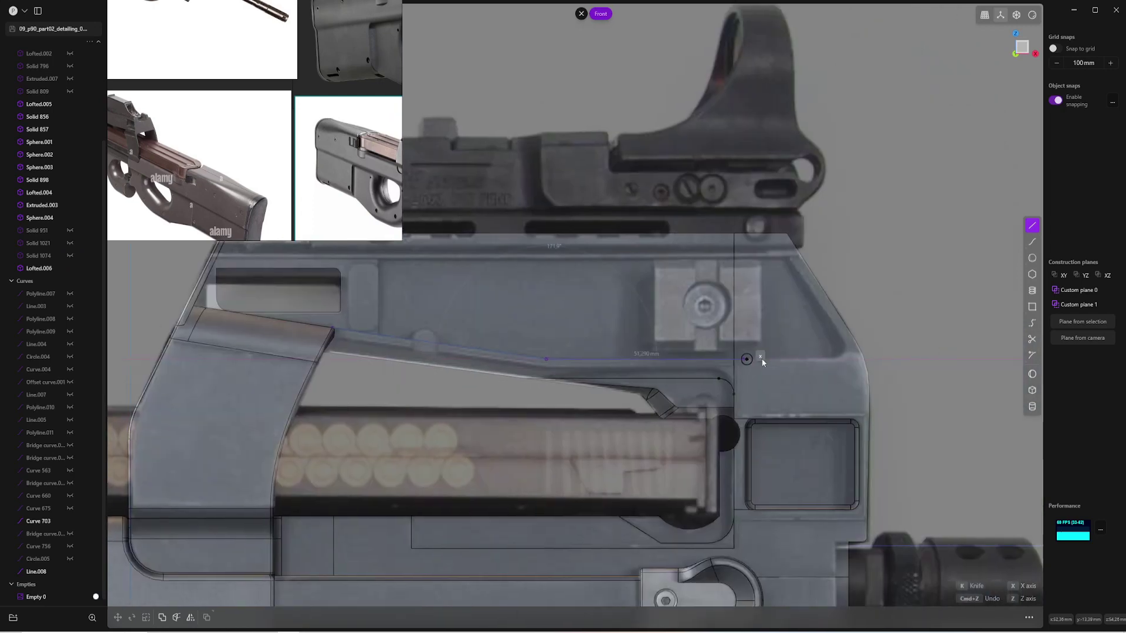
left_click(792, 262)
key("Return")
Move one outline vertex into place along the slot
middle_click_drag(792, 262, 638, 363)
left_click(320, 288)
key("g")
scroll(427, 365, "up", 3)
left_click(423, 365)
scroll(638, 362, "up", 5)
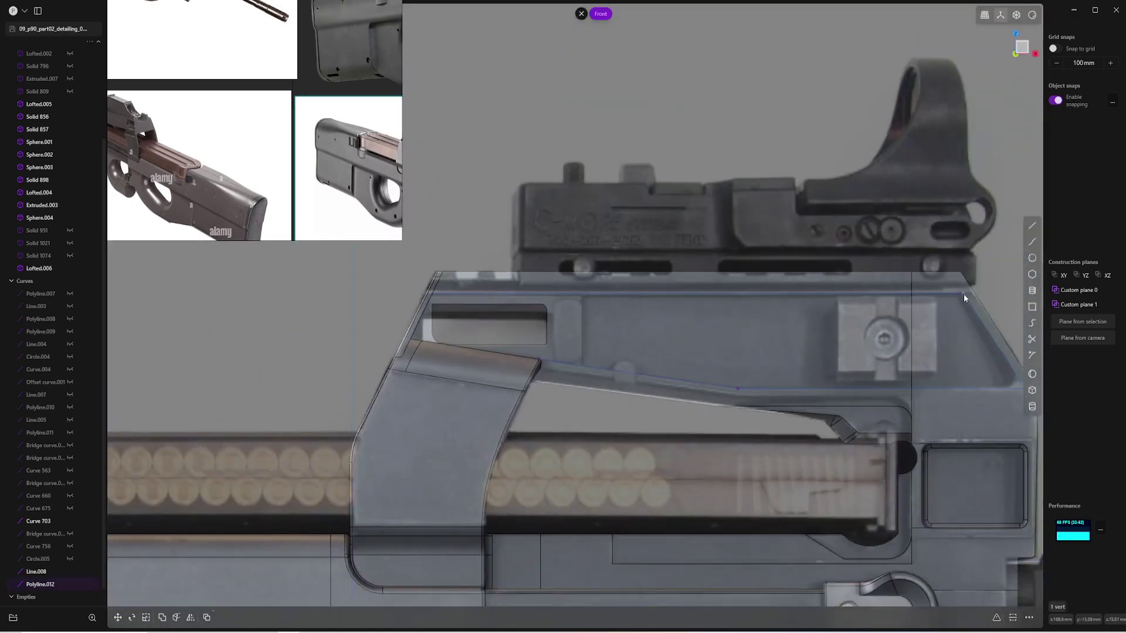
Round the outline's corner vertex at 2.37 mm and pick Lofted.006 as imprint target
middle_click_drag(1017, 392, 915, 382, "shift")
left_click(915, 383)
left_click(917, 380)
key("f")
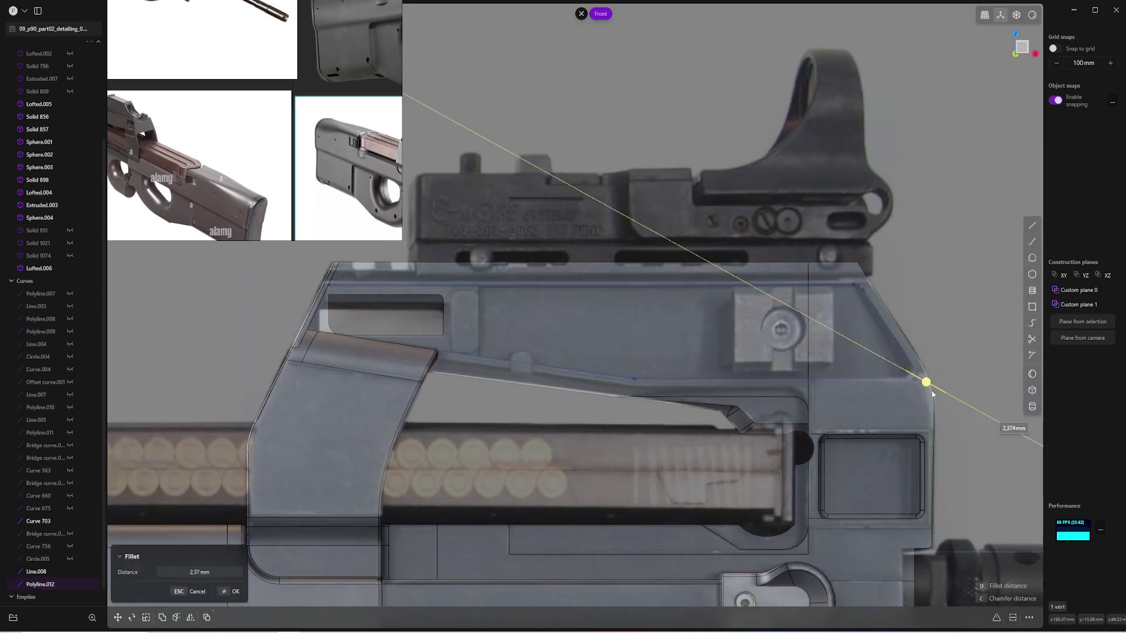
left_click(935, 381)
left_click(645, 354)
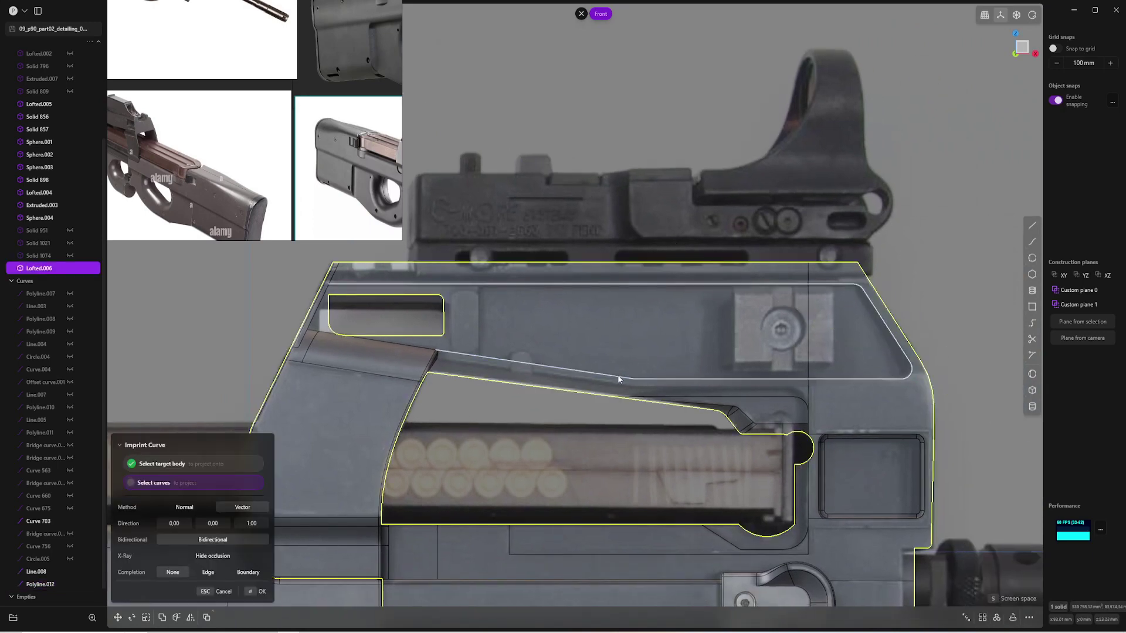
middle_click_drag(645, 355, 733, 319)
Offset the two imprinted upper receiver faces inward by -4.88 mm, hiding the reference image
left_click(620, 364)
key("o")
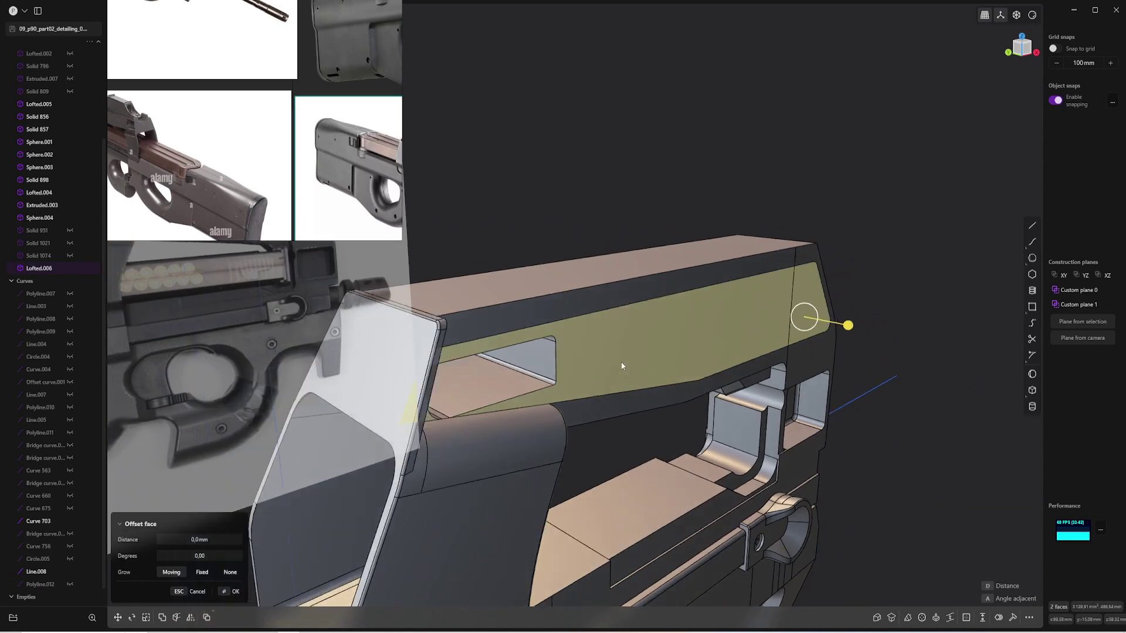
scroll(81, 553, "down", 1)
left_click(79, 584)
left_click_drag(920, 349, 905, 327)
key("Return")
Extrude-cut the offset faces 5.25 mm into the receiver to form the cavity
key("x")
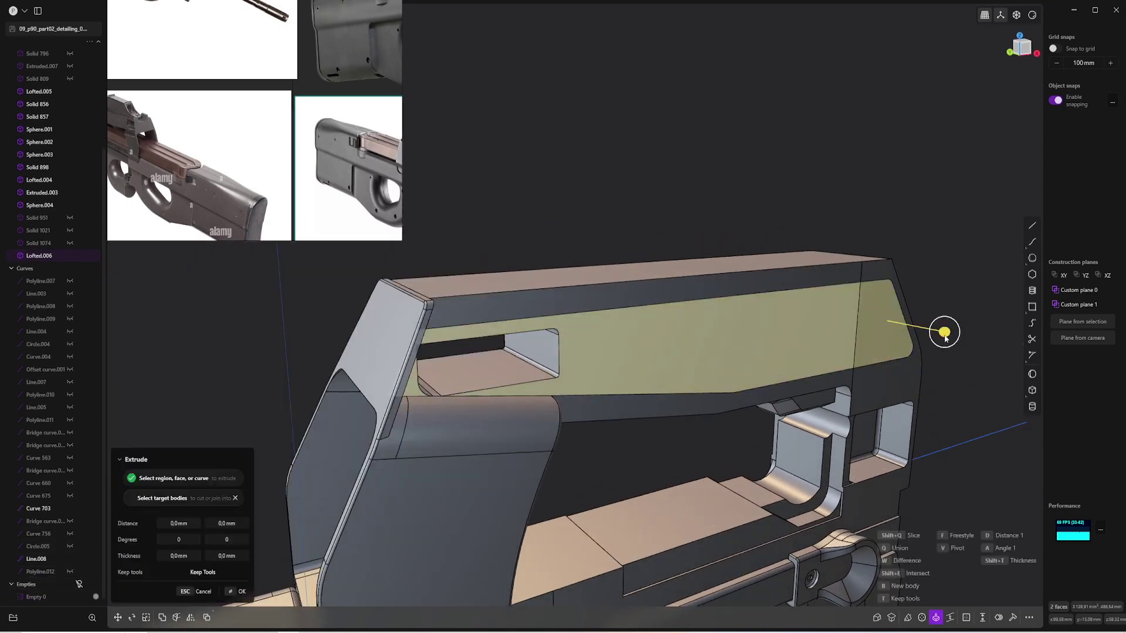
middle_click_drag(931, 329, 886, 363)
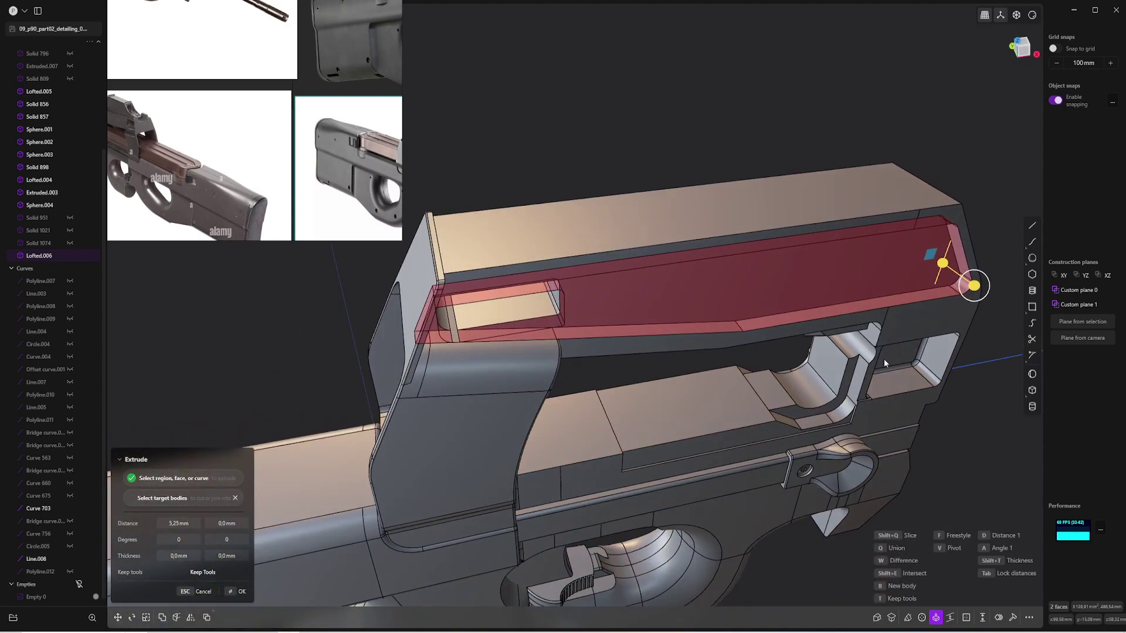
key("Return")
middle_click_drag(971, 292, 573, 258)
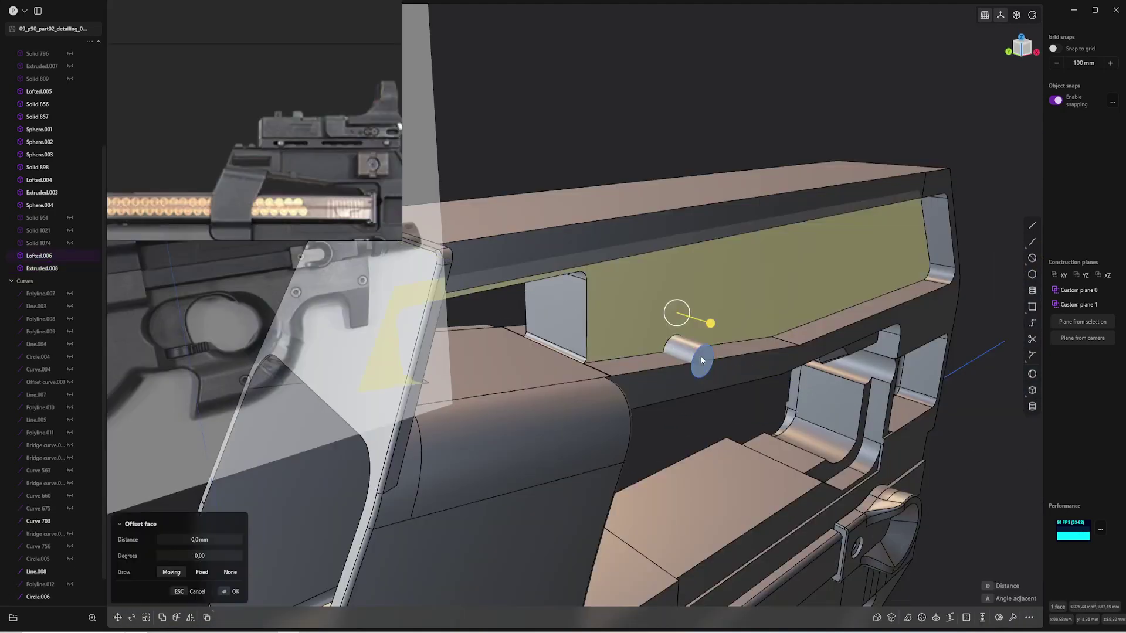
Add a cylinder in the cavity to form the round notch
mouse_move(710, 321)
middle_mouse_down()
mouse_move(740, 350)
mouse_move(715, 343)
middle_mouse_up()
key("Return")
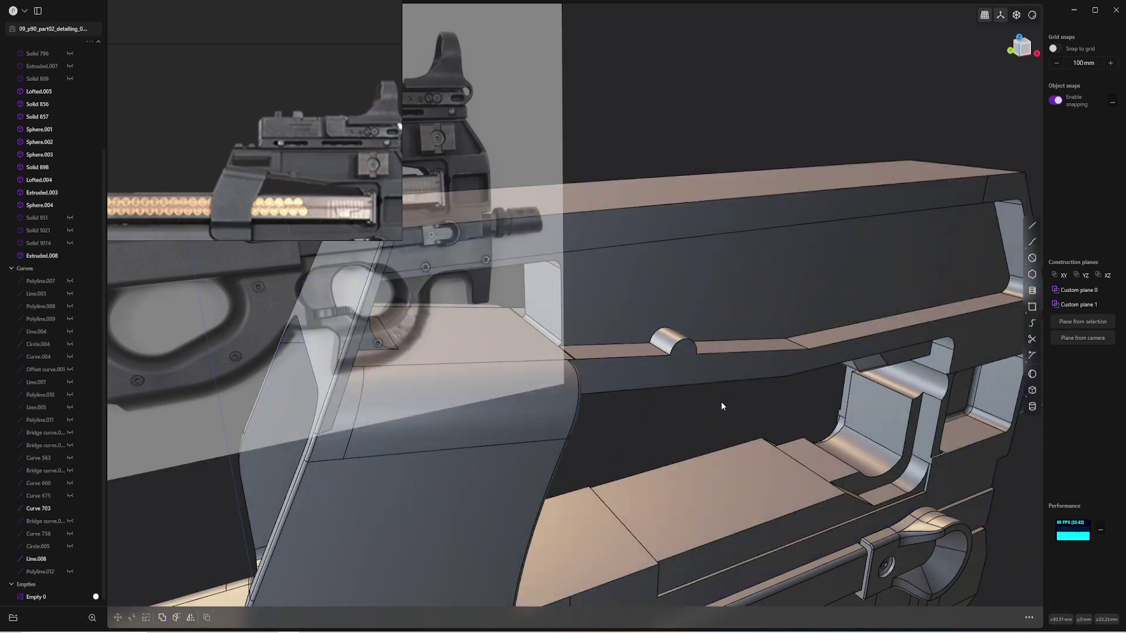
middle_click_drag(720, 401, 750, 392)
In front view, draw a small rectangle at the slot's top corner and fillet its corners
key("1")
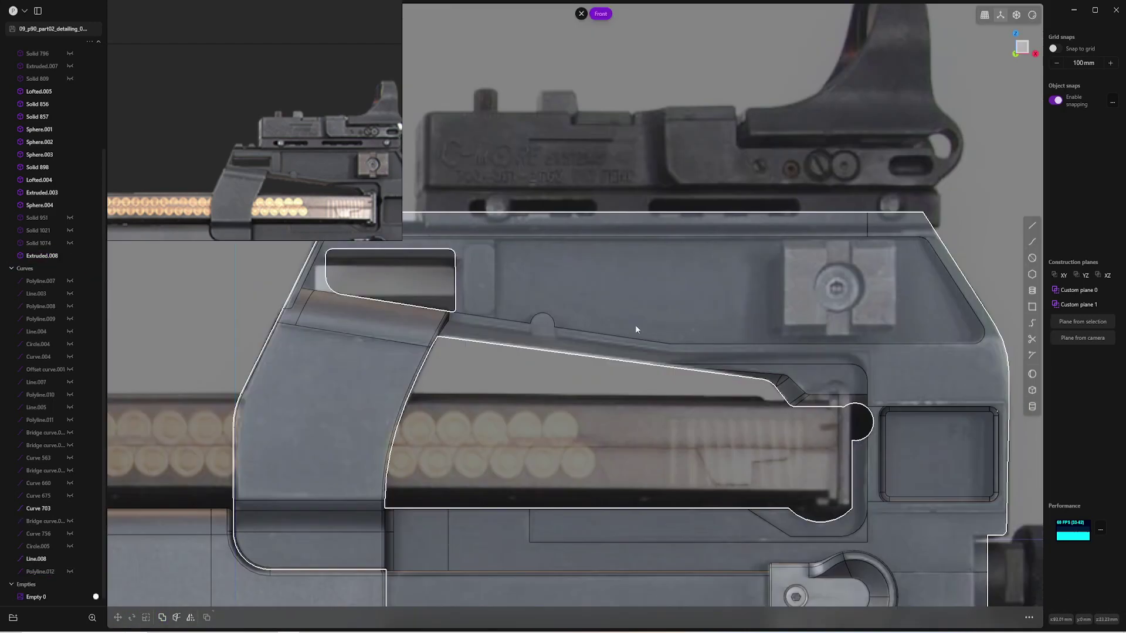
scroll(575, 360, "up", 2)
key("r")
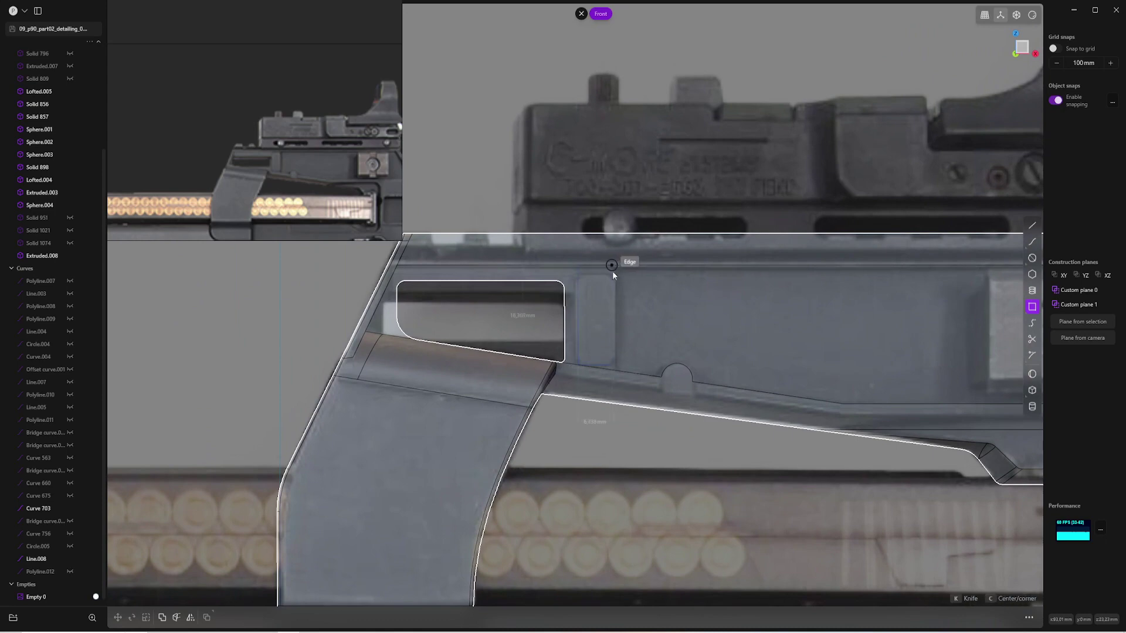
left_click(615, 275)
left_click(577, 365)
key("f")
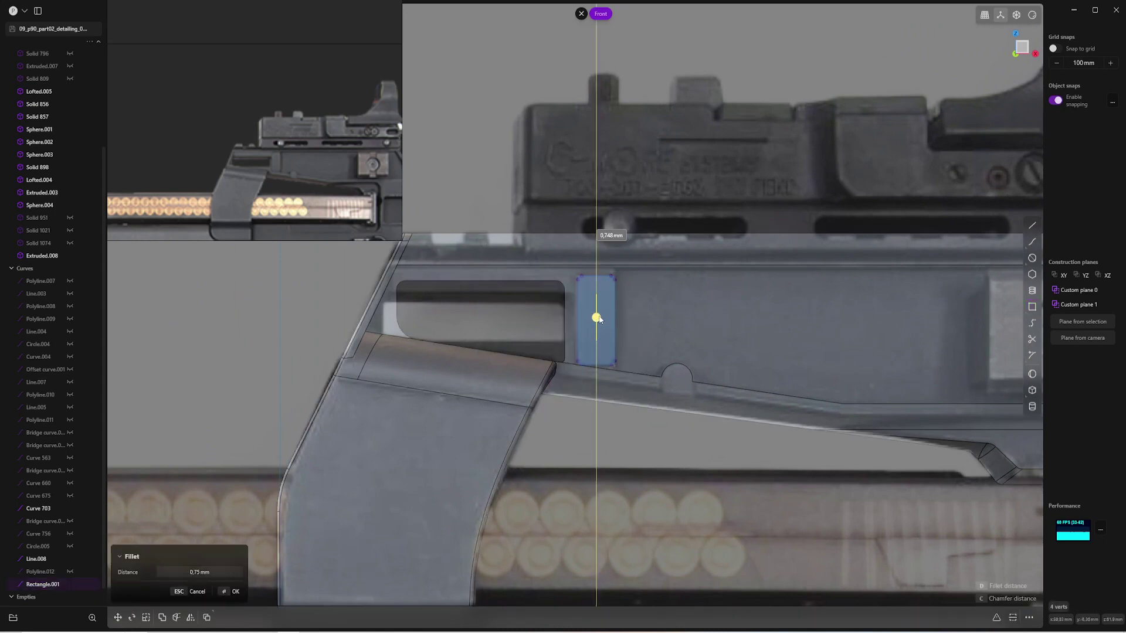
scroll(601, 314, "down", 3)
middle_click_drag(601, 314, 695, 336)
scroll(695, 336, "up", 3)
Extrude the rounded rectangle into a 0.8 mm rib, then extrude the top rail block
key("e")
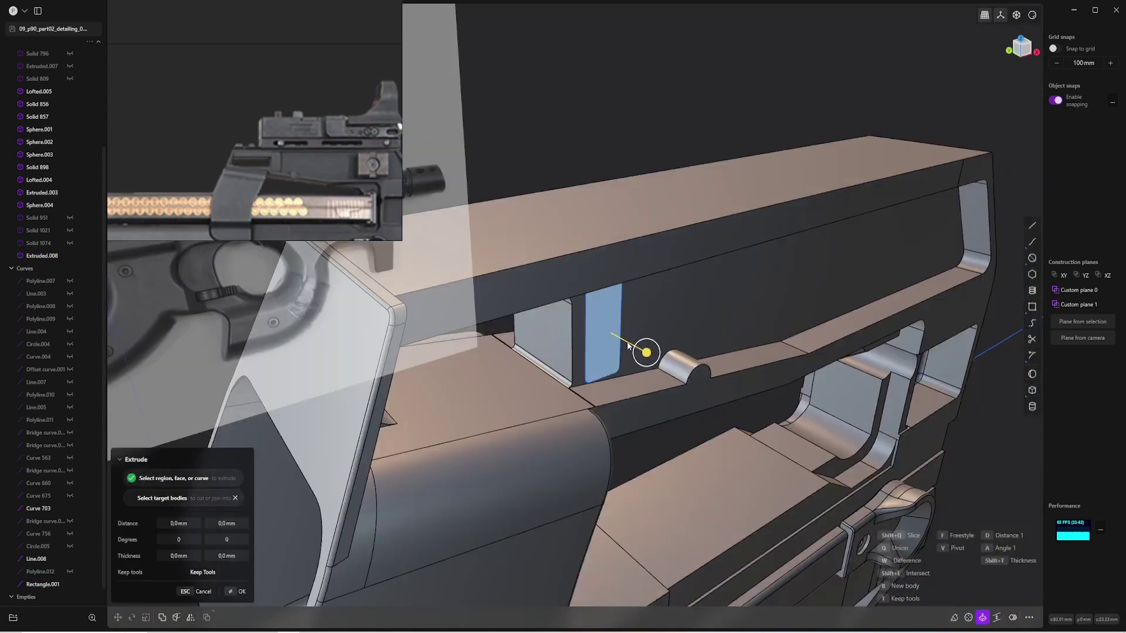
key("Return")
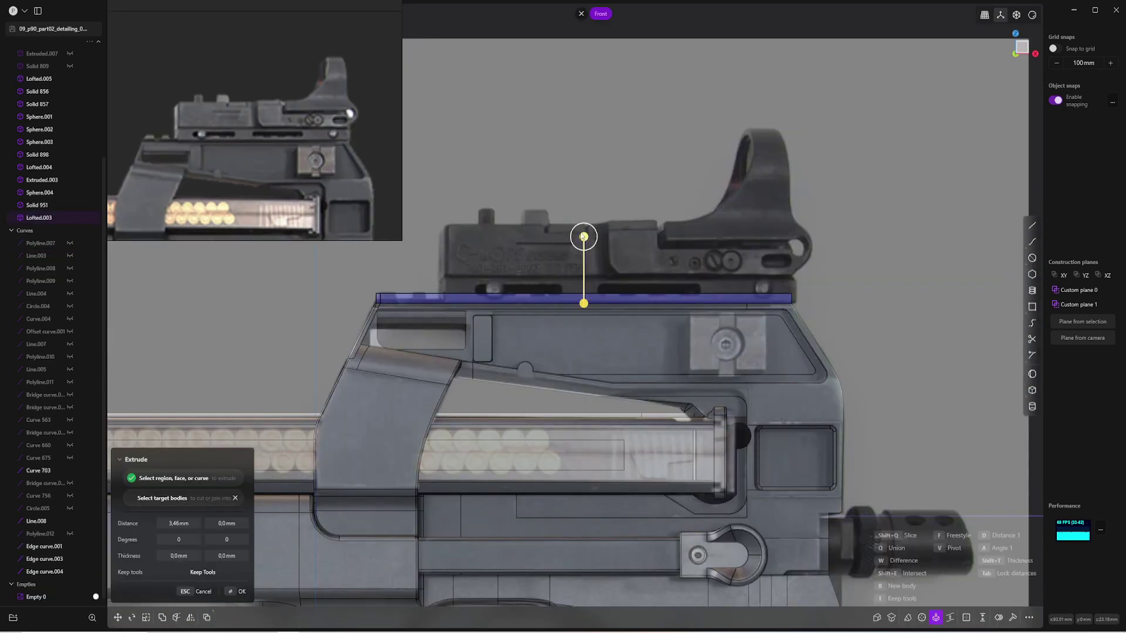
key("Return")
Cut the rail block's end face with the chevron curve
scroll(375, 275, "up", 2)
left_click(375, 276)
key("/")
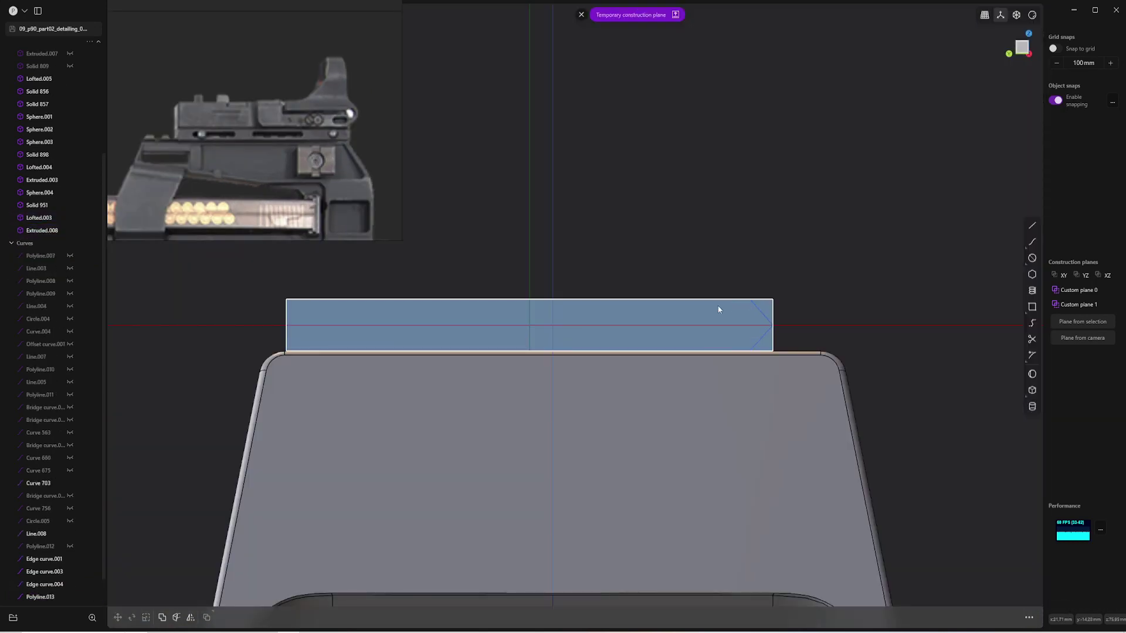
key("c")
key("Return")
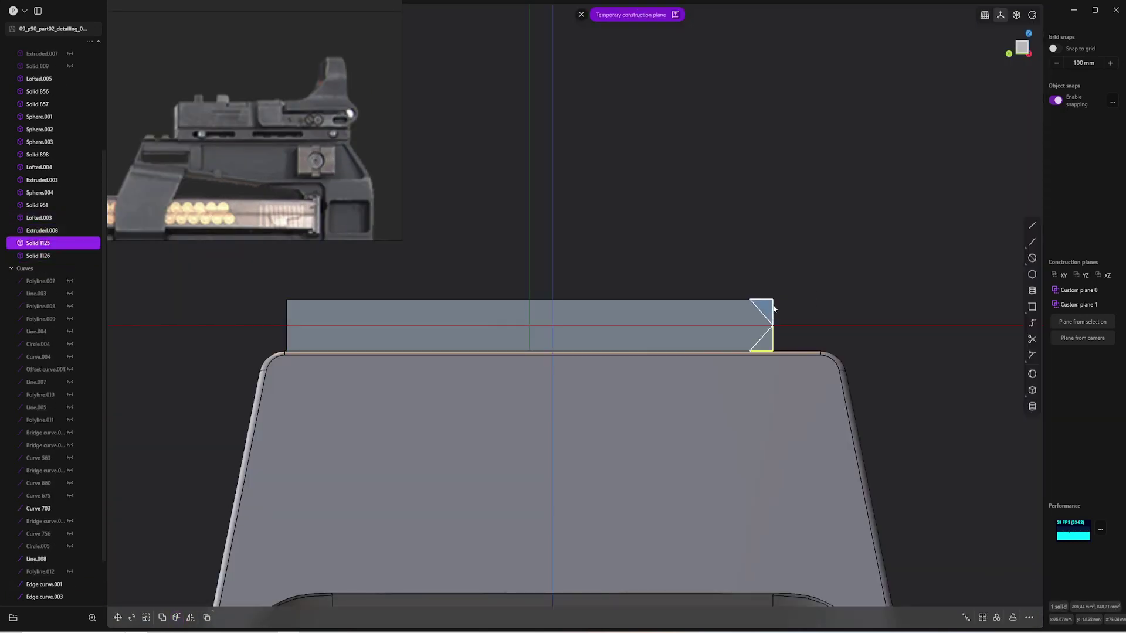
Mirror the shaped chevron end piece to the other end of the rail
left_click(772, 323)
middle_click_drag(772, 323, 807, 227)
left_click(807, 226)
key("c")
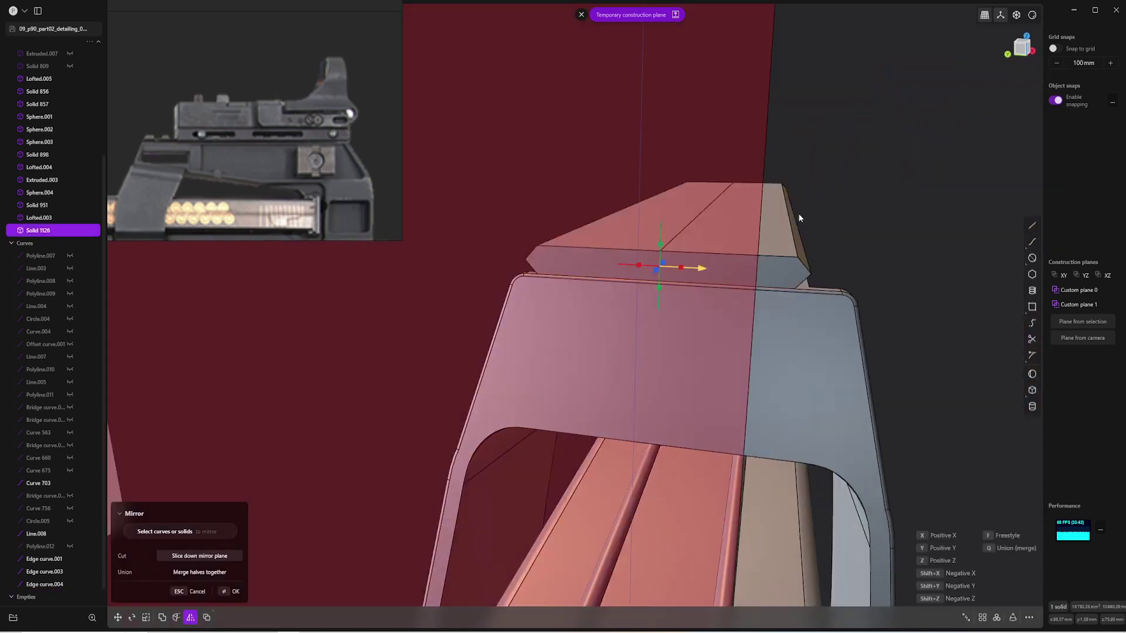
key("Return")
In front view, draw a guide line along the rail top and position the tooth outline
key("1")
key("l")
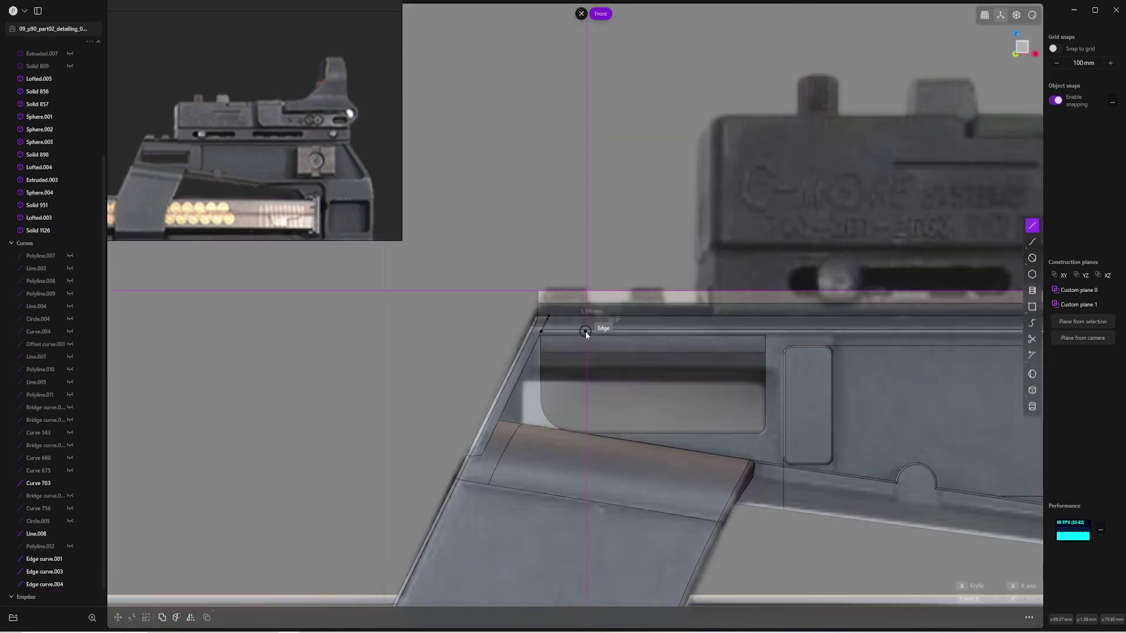
left_click(587, 390)
left_click_drag(586, 390, 597, 298)
left_click(597, 299)
key("g")
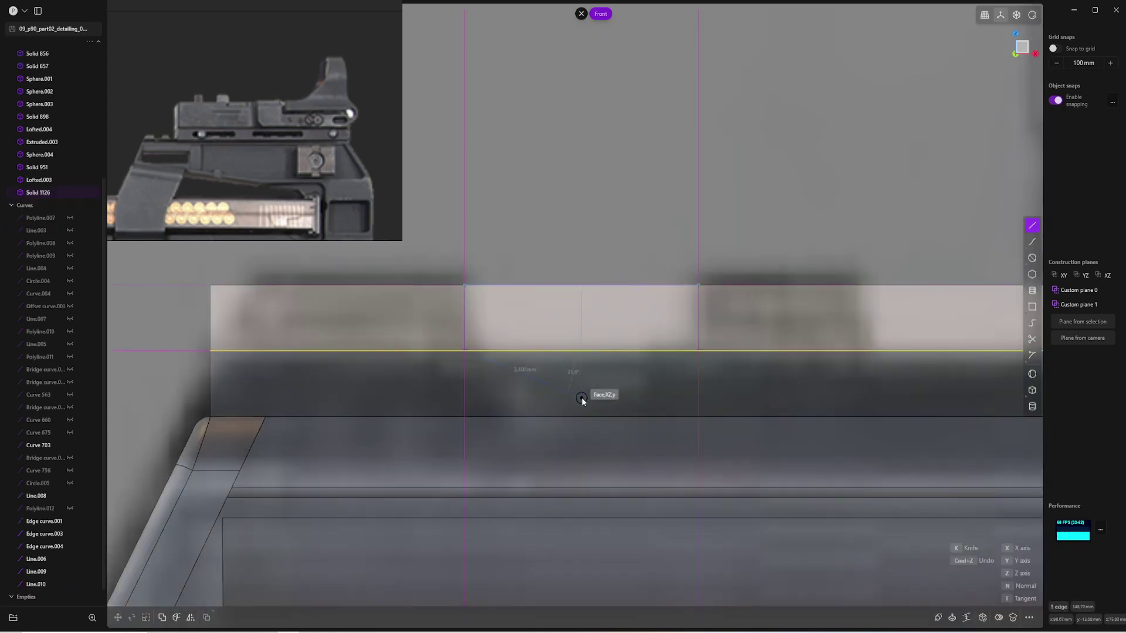
left_click(706, 350)
middle_click_drag(705, 350, 649, 360)
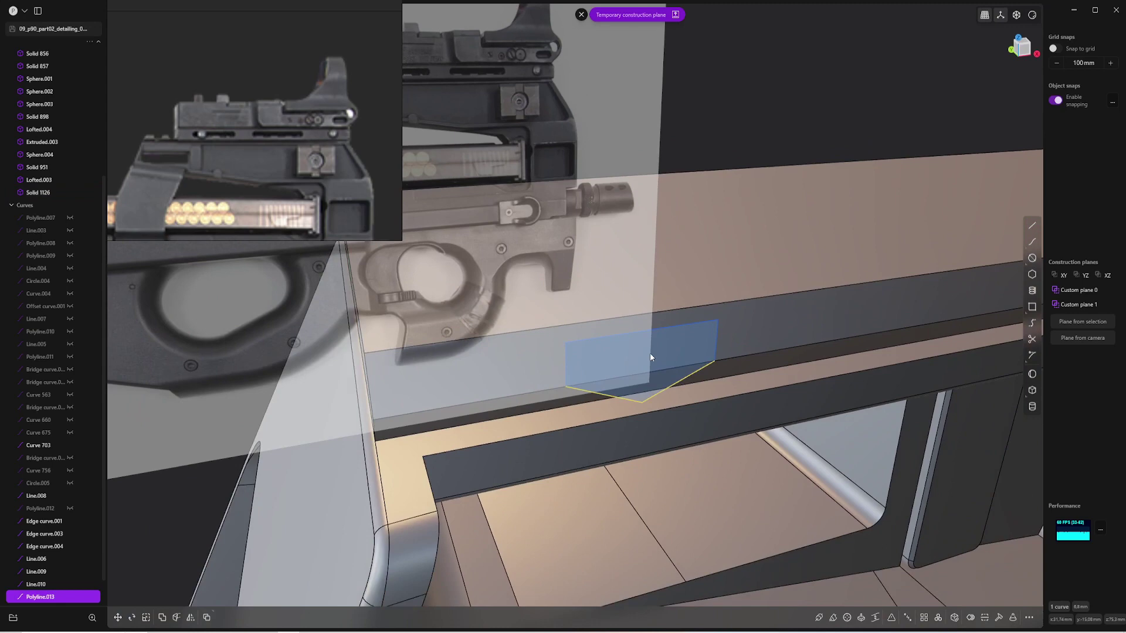
Array the tooth outline 8 times along the guide line, cut the teeth, and offset the face
left_click(587, 371)
left_click(716, 346, "shift")
key("alt+a")
left_click(708, 339)
key("1")
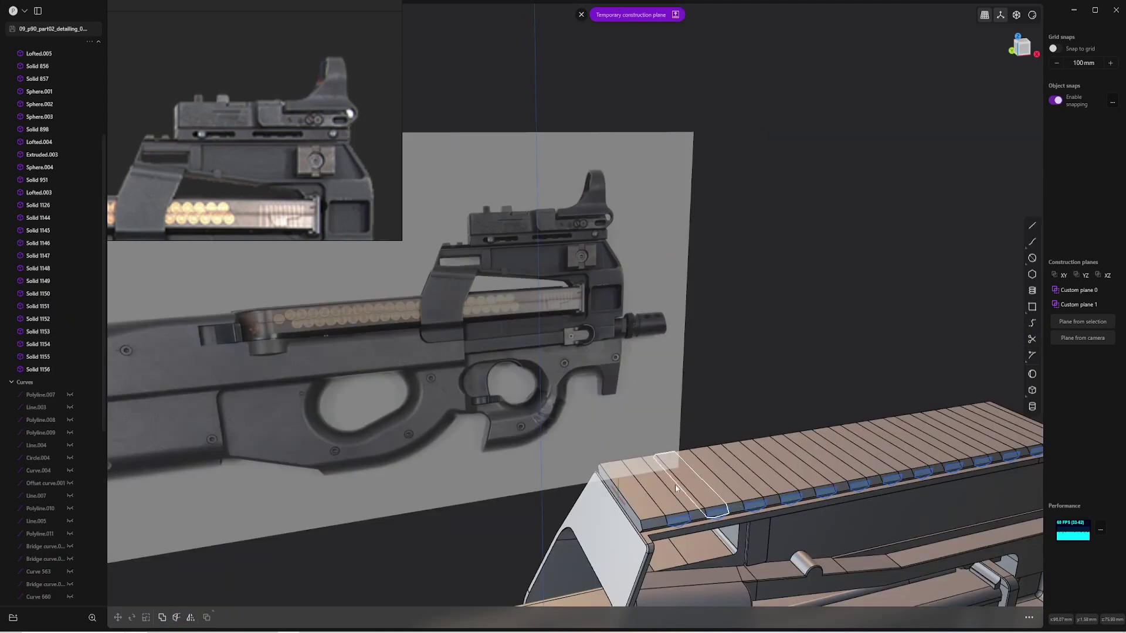
key("ctrl+z")
key("ctrl+z")
key("ctrl+z")
key("ctrl+z")
key("ctrl+z")
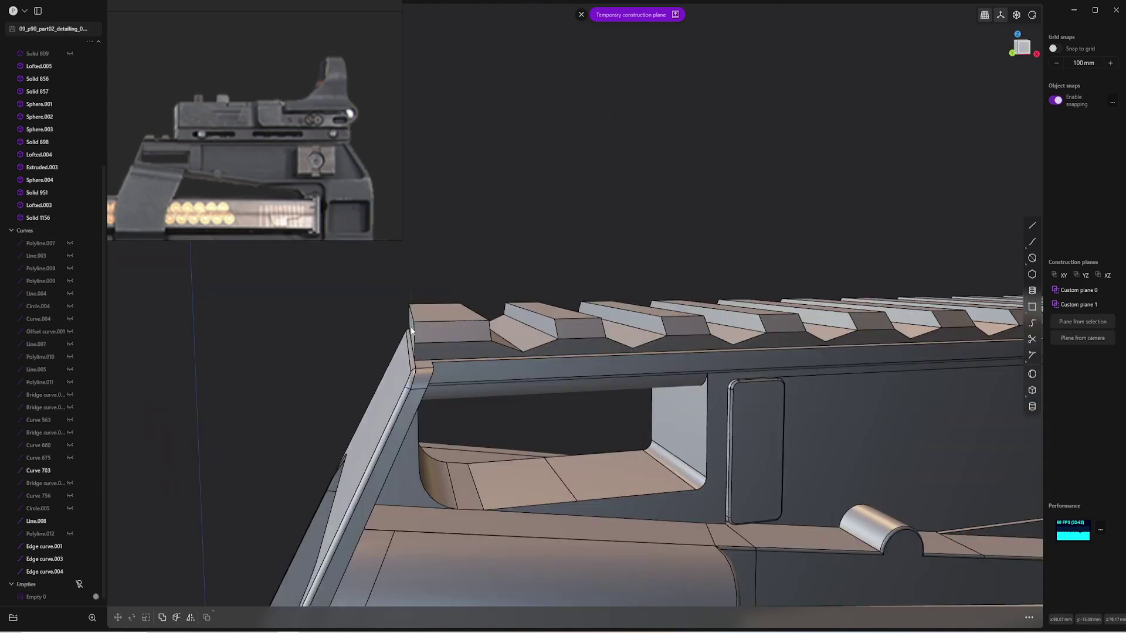
key("o")
key("Return")
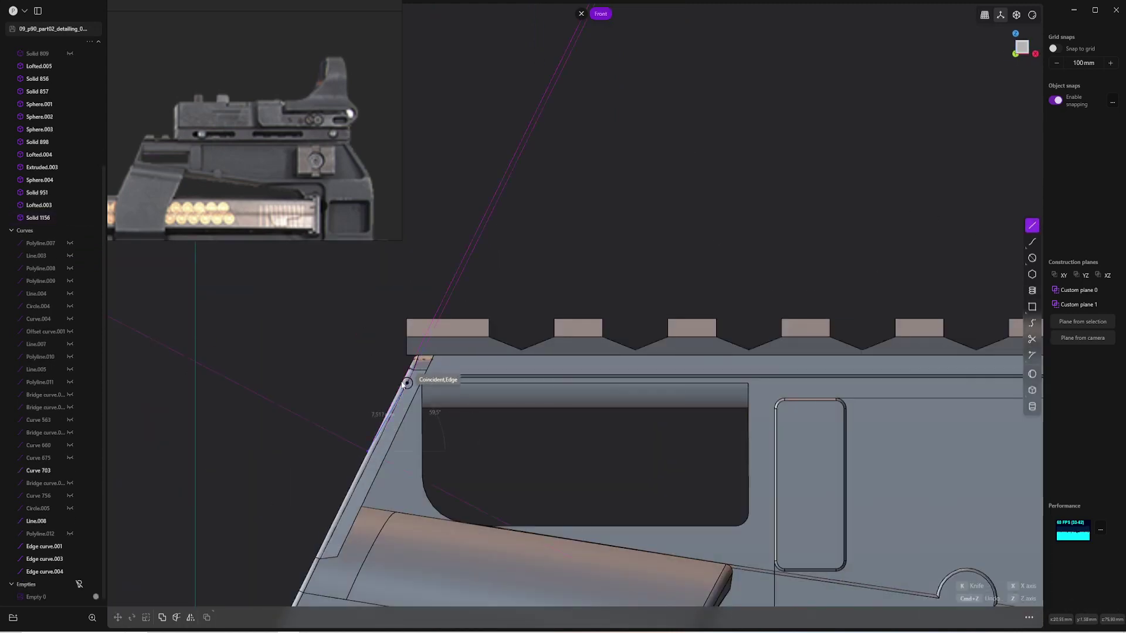
Cut the rail's front end along a line on the sloped edge, drop the offcut, and view from the front
left_click(459, 265)
left_click(466, 321)
key("c")
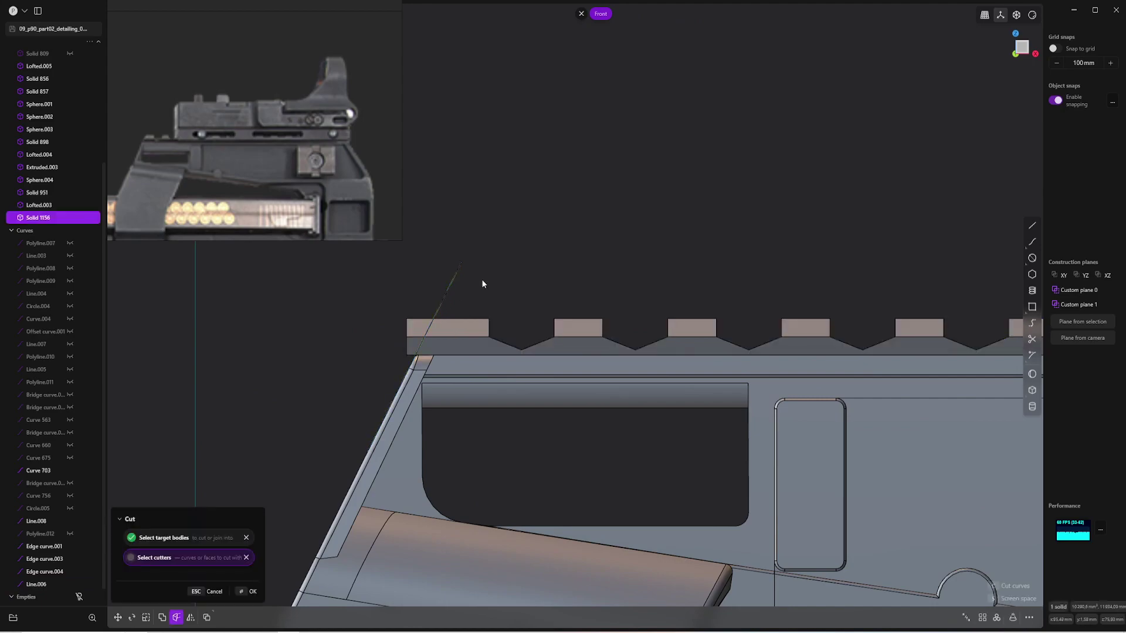
left_click(424, 320)
key("ctrl+z")
key("ctrl+z")
middle_click_drag(448, 303, 591, 402)
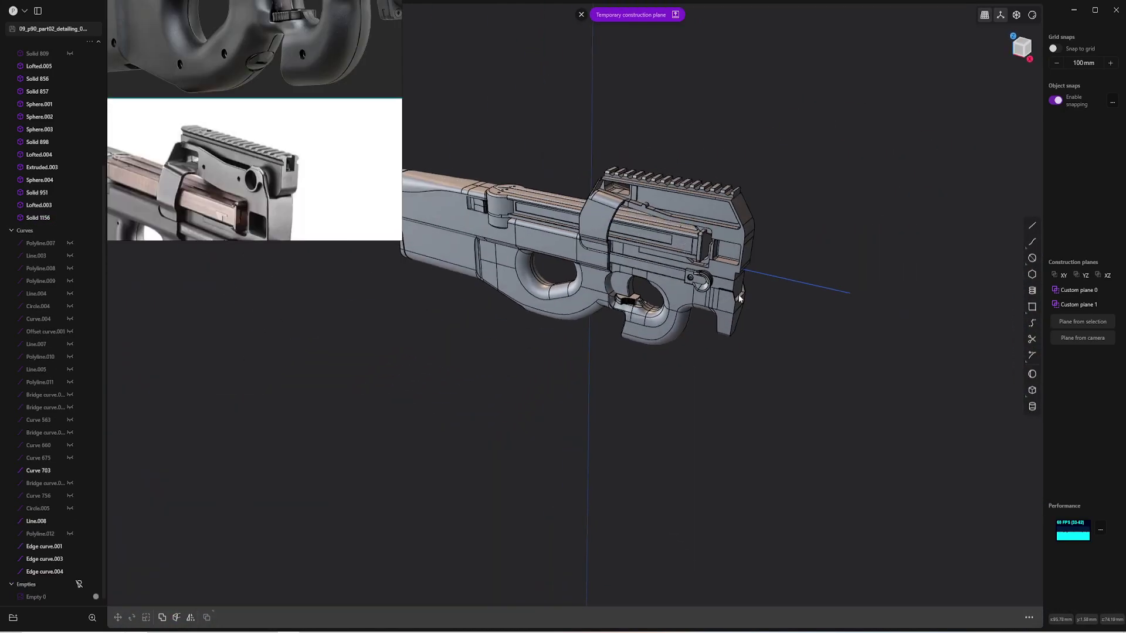
key("KP_1")
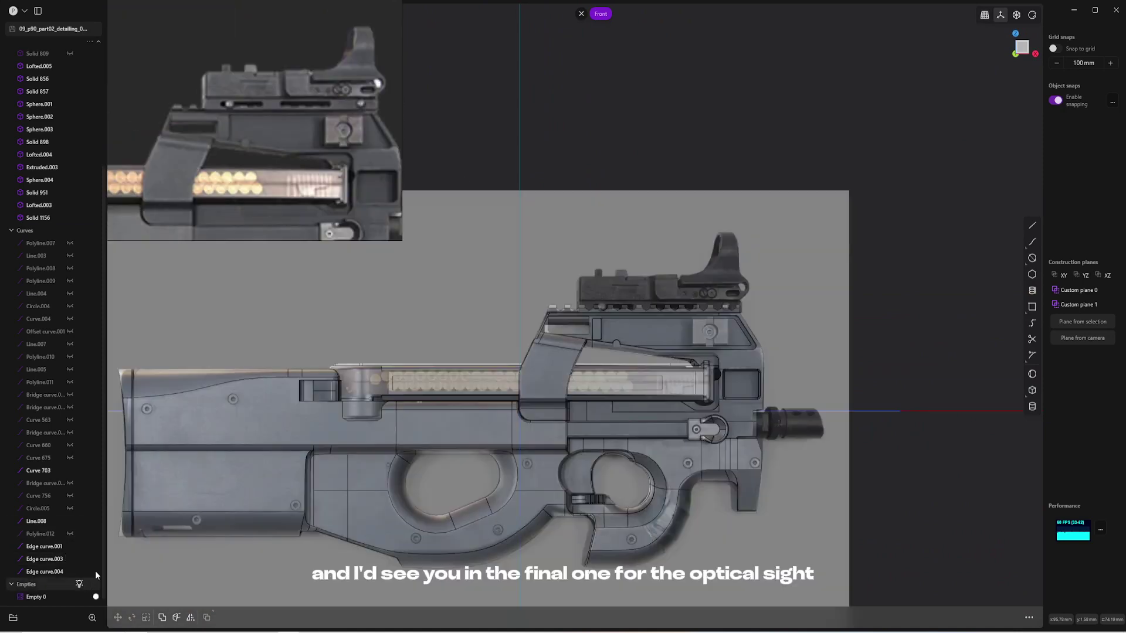
scroll(59, 117, "up", 5)
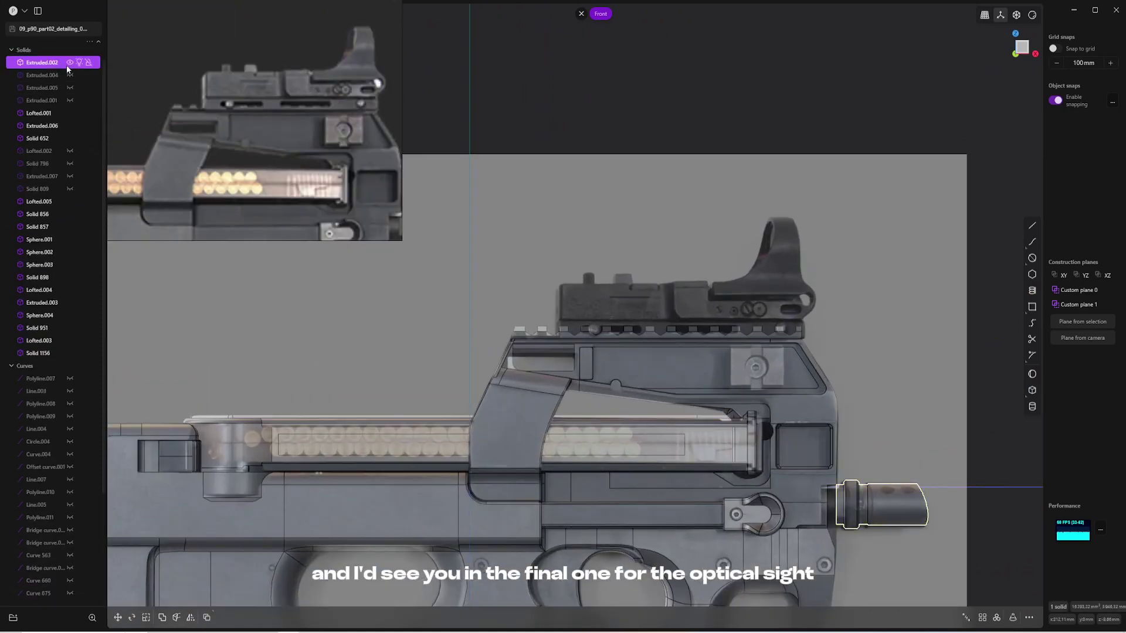